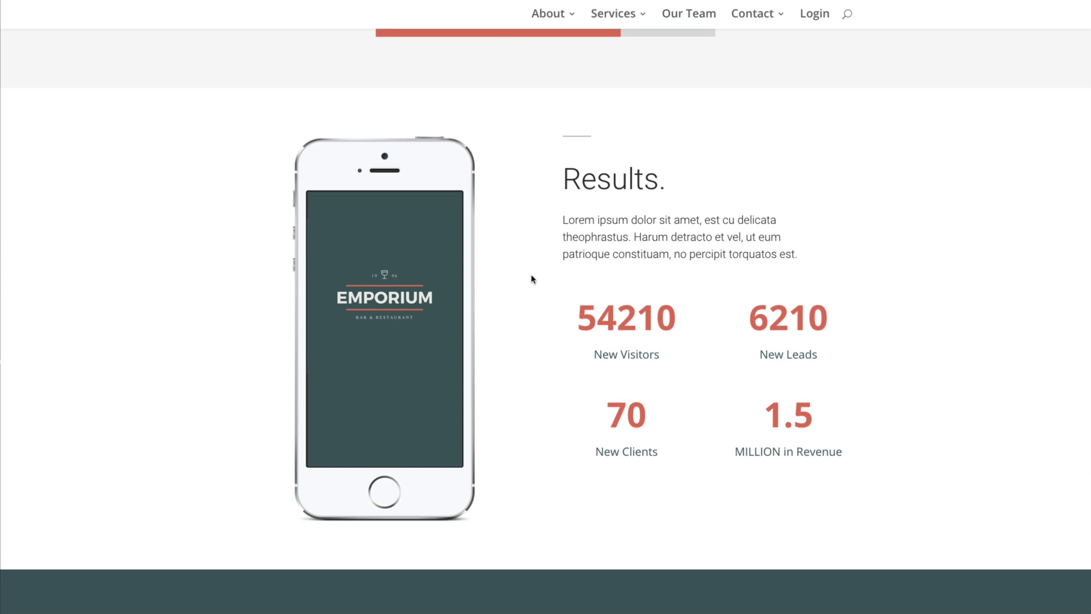
# Look over the Imporium case study page, examining the Goals progress bars and the Results number counters.
pyautogui.scroll(10, 528, 276)
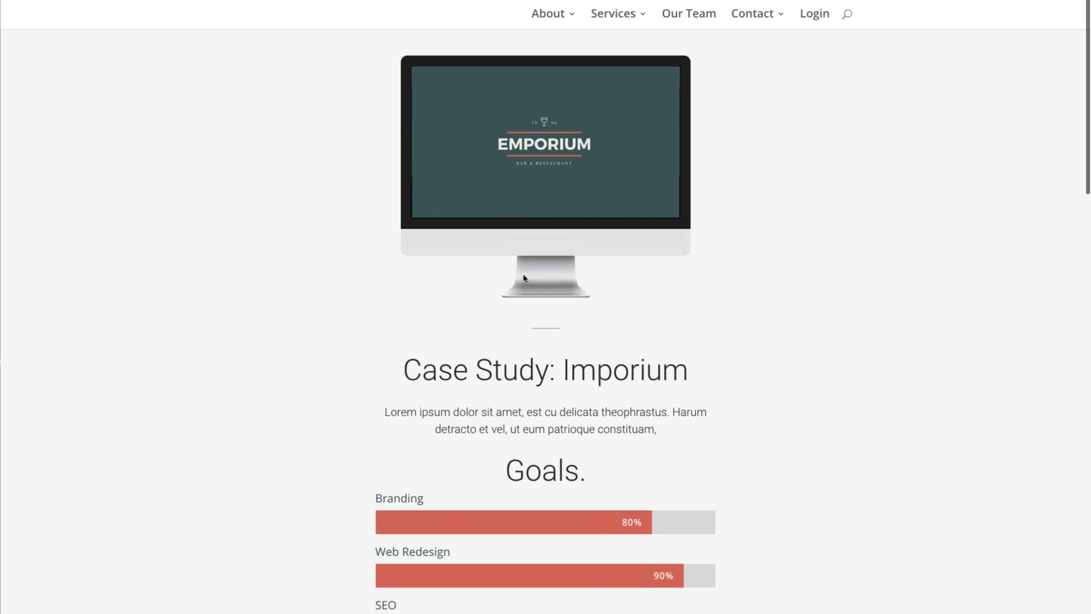
pyautogui.scroll(1, 524, 274)
pyautogui.scroll(-1, 524, 272)
pyautogui.scroll(1, 527, 265)
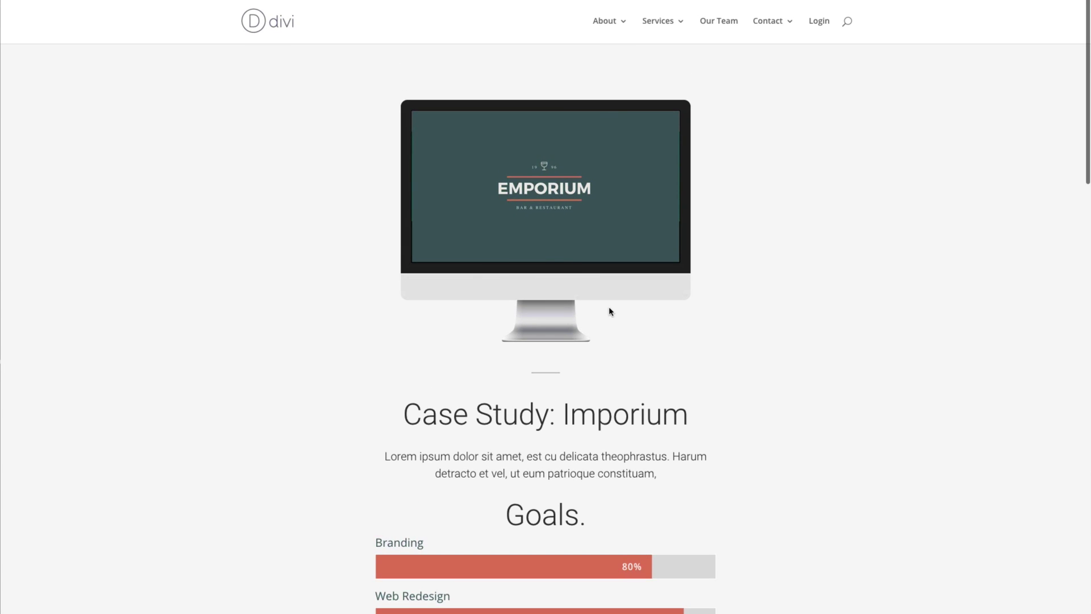
pyautogui.scroll(-4, 624, 304)
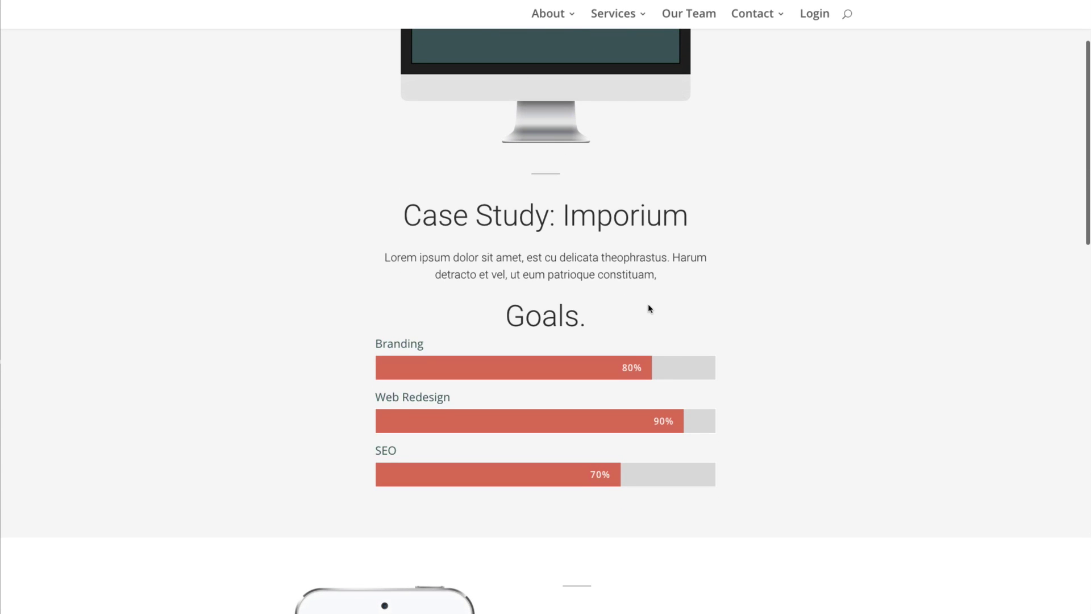
pyautogui.scroll(-3, 885, 332)
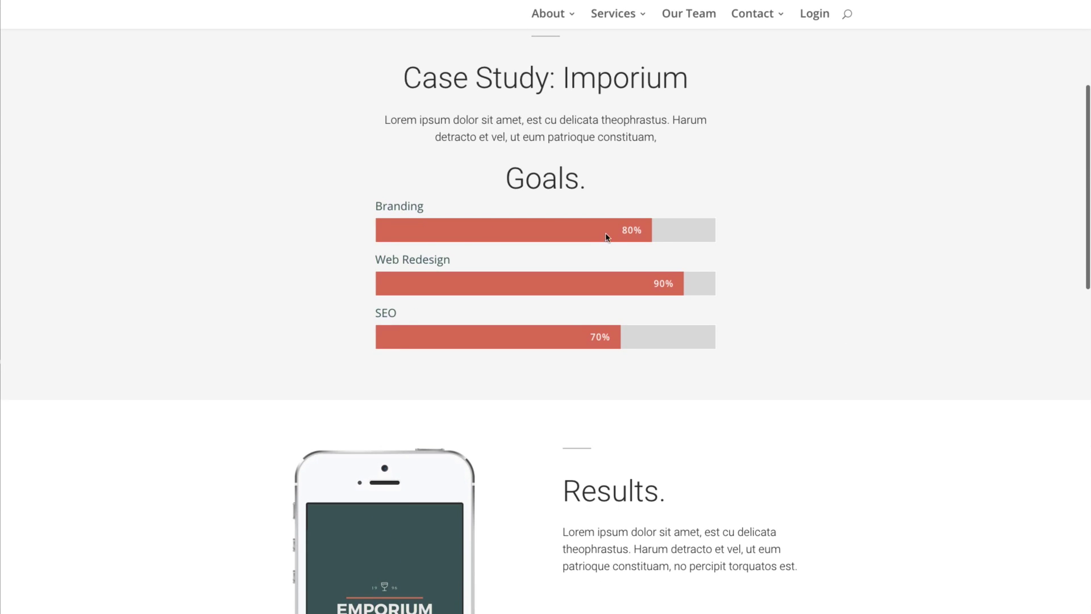
pyautogui.scroll(-3, 607, 237)
pyautogui.scroll(-3, 653, 322)
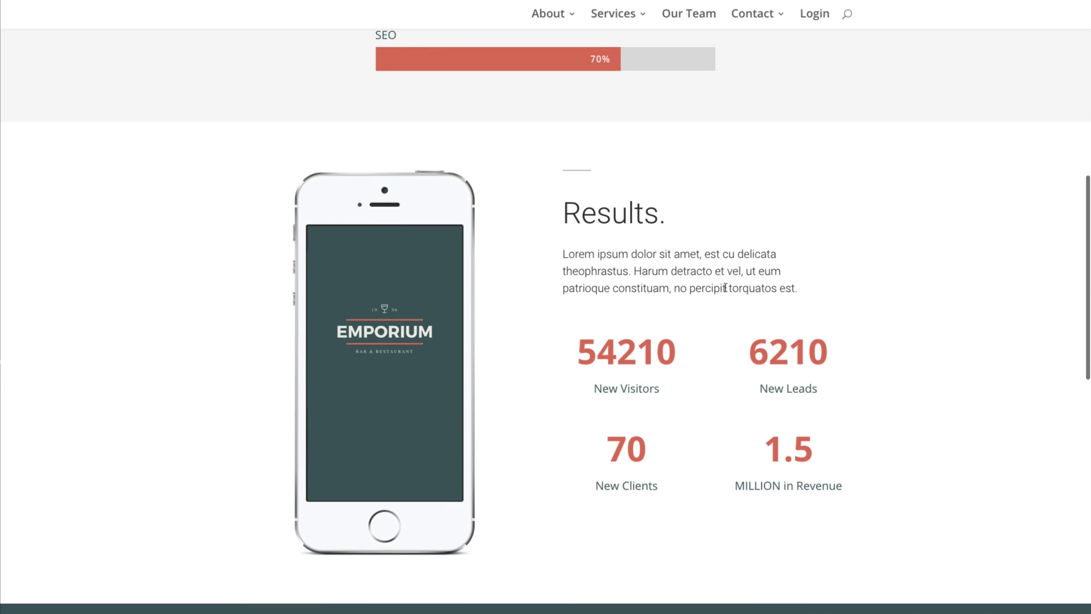
pyautogui.scroll(-1, 725, 288)
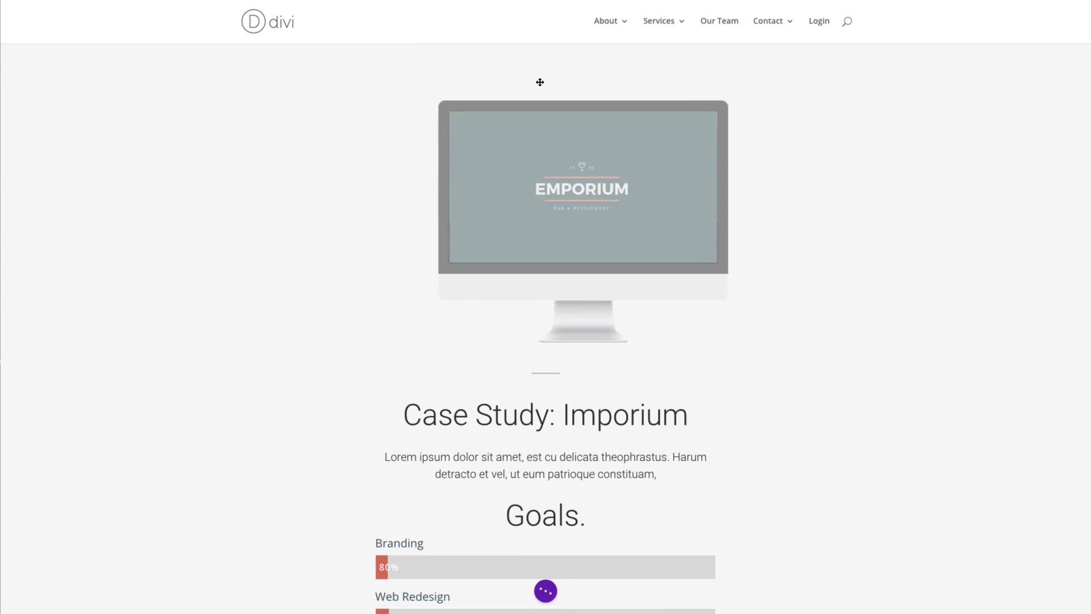
# Open the settings of the New Visitors number counter in the Results section.
pyautogui.scroll(-3, 832, 282)
pyautogui.scroll(-2, 833, 282)
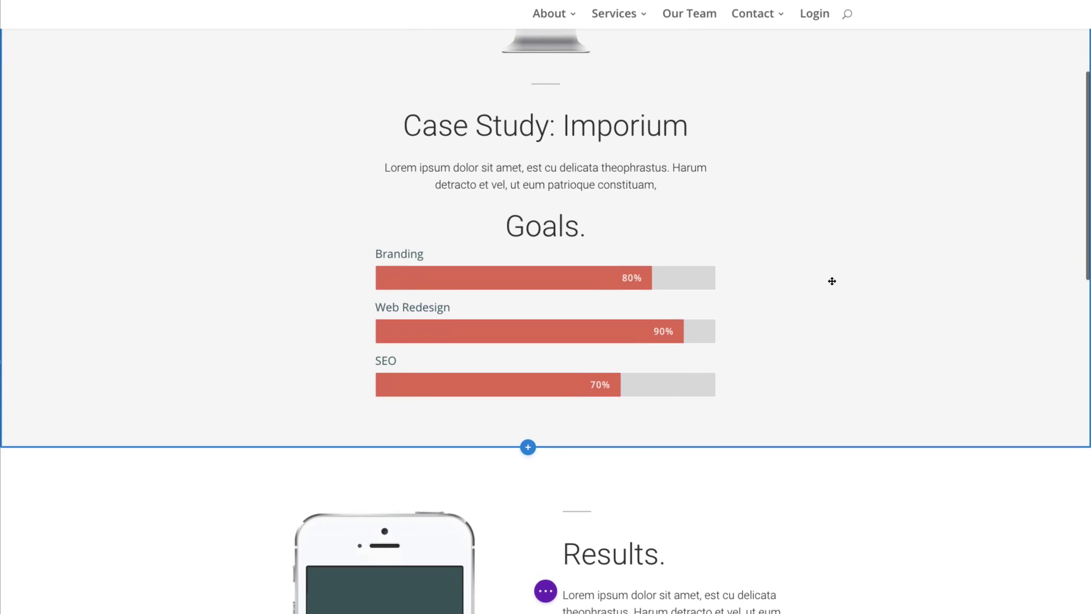
pyautogui.scroll(1, 832, 281)
pyautogui.scroll(-1, 832, 281)
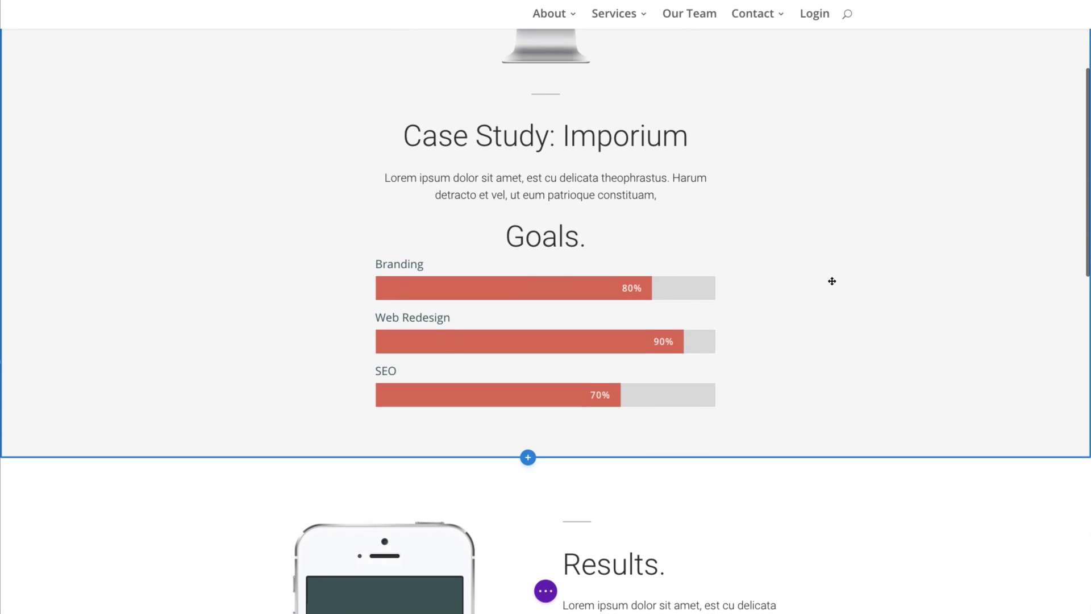
pyautogui.scroll(-3, 832, 282)
pyautogui.scroll(-4, 832, 281)
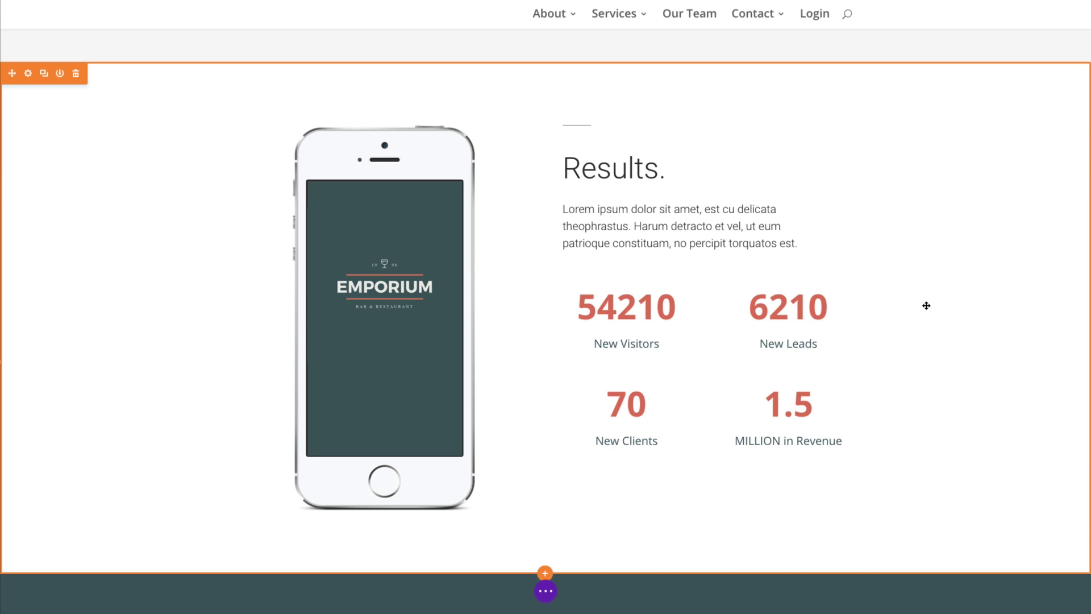
pyautogui.moveTo(614, 335)
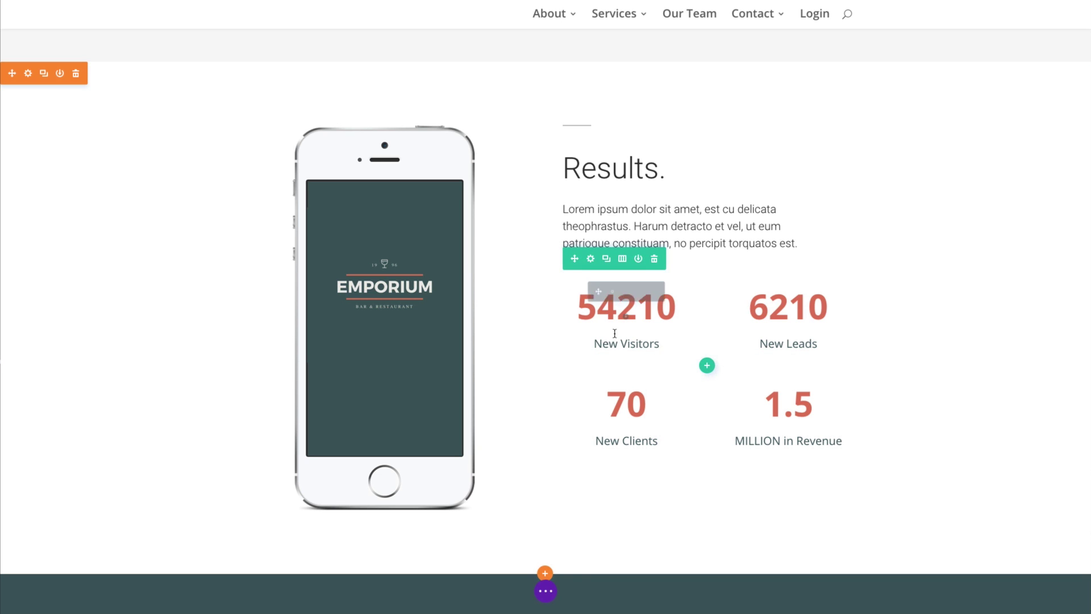
pyautogui.click(611, 292)
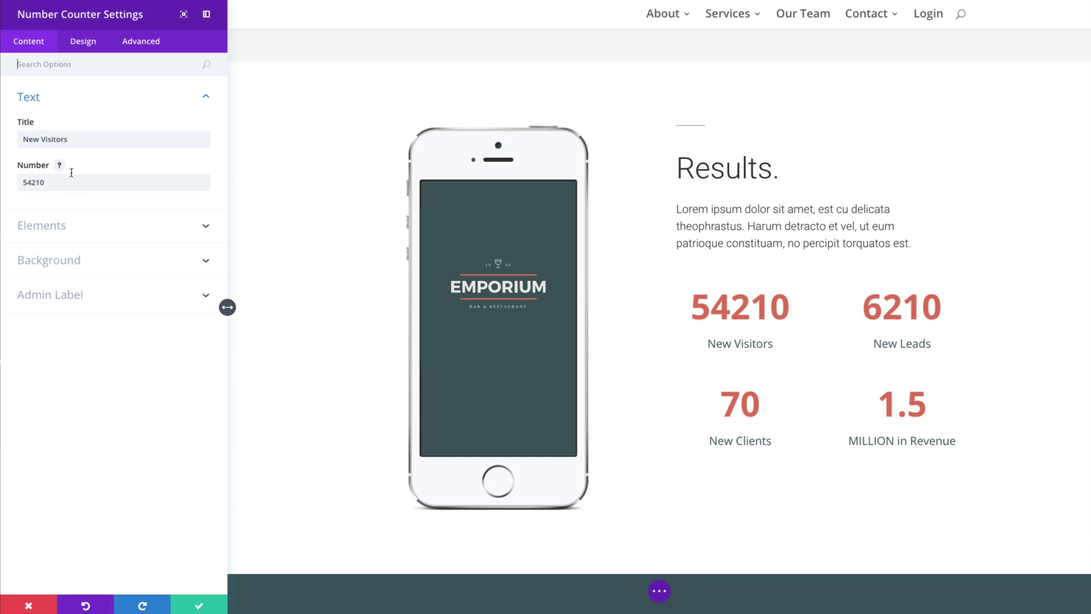
# Examine the New Visitors counter's title and number fields and its percent sign option.
pyautogui.moveTo(70, 139); pyautogui.dragTo(17, 139)
pyautogui.click(81, 139)
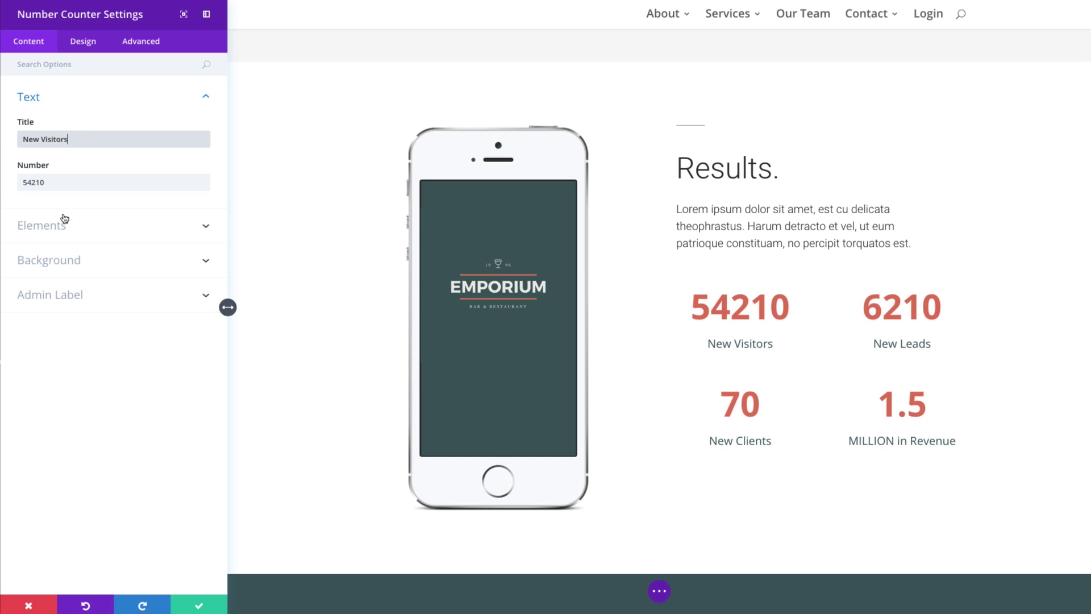
pyautogui.moveTo(54, 182); pyautogui.dragTo(12, 185)
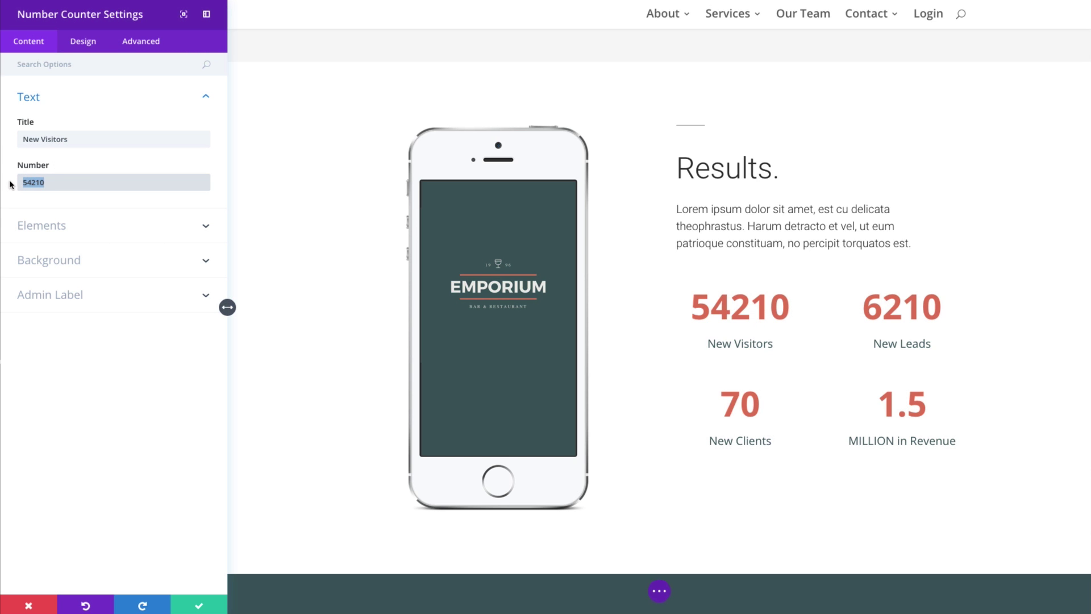
pyautogui.click(77, 229)
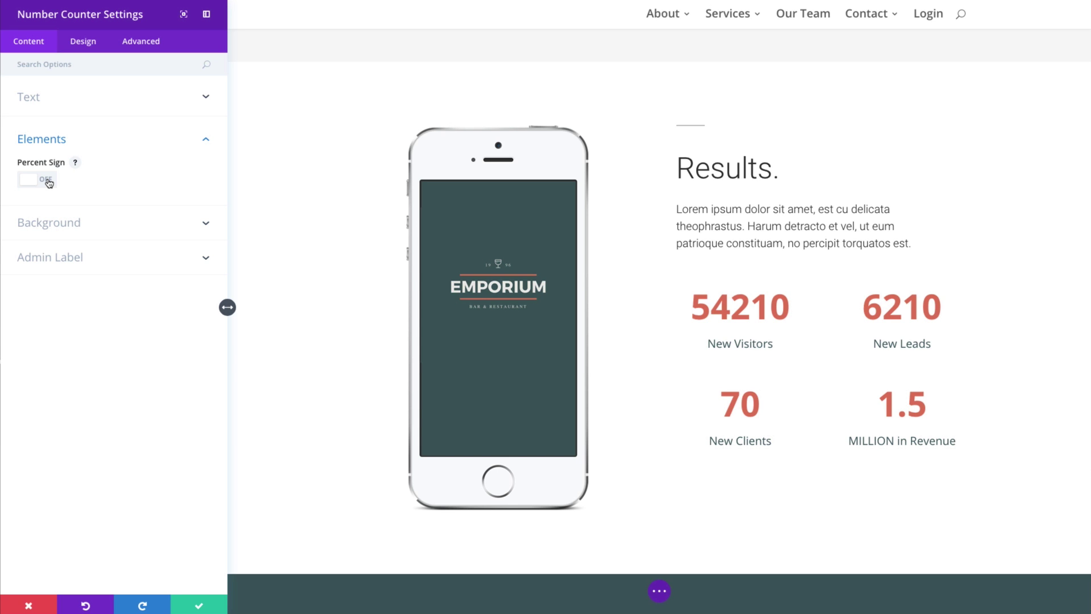
pyautogui.click(60, 140)
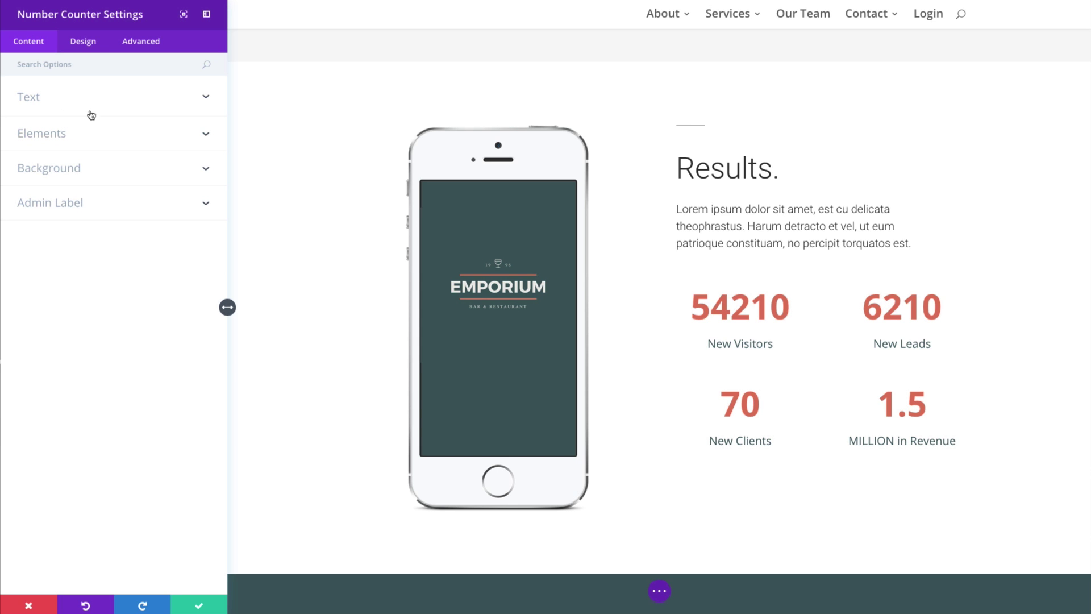
pyautogui.click(82, 98)
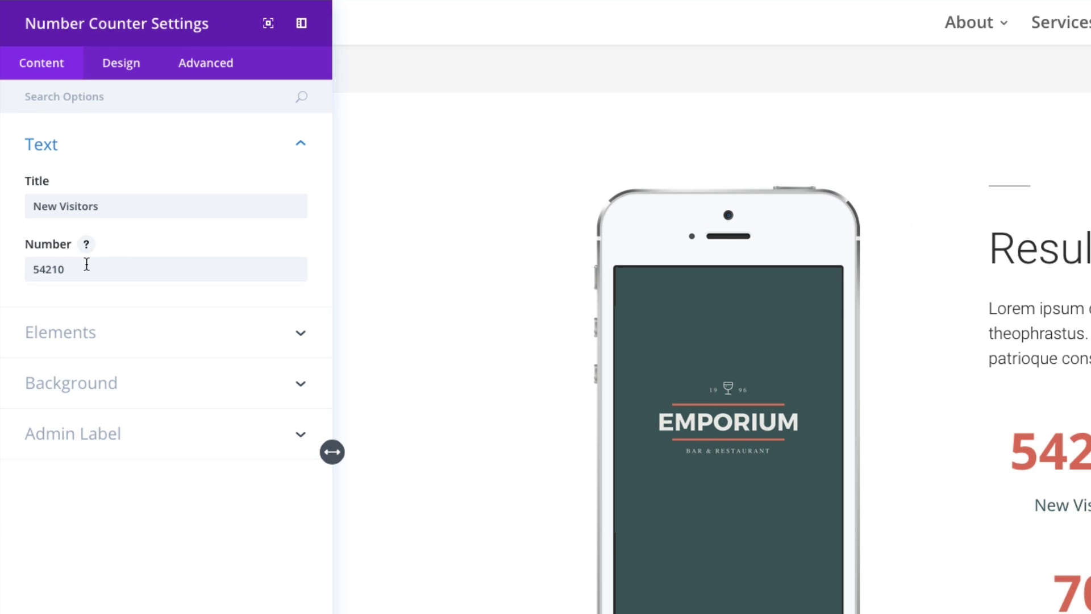
pyautogui.click(87, 266)
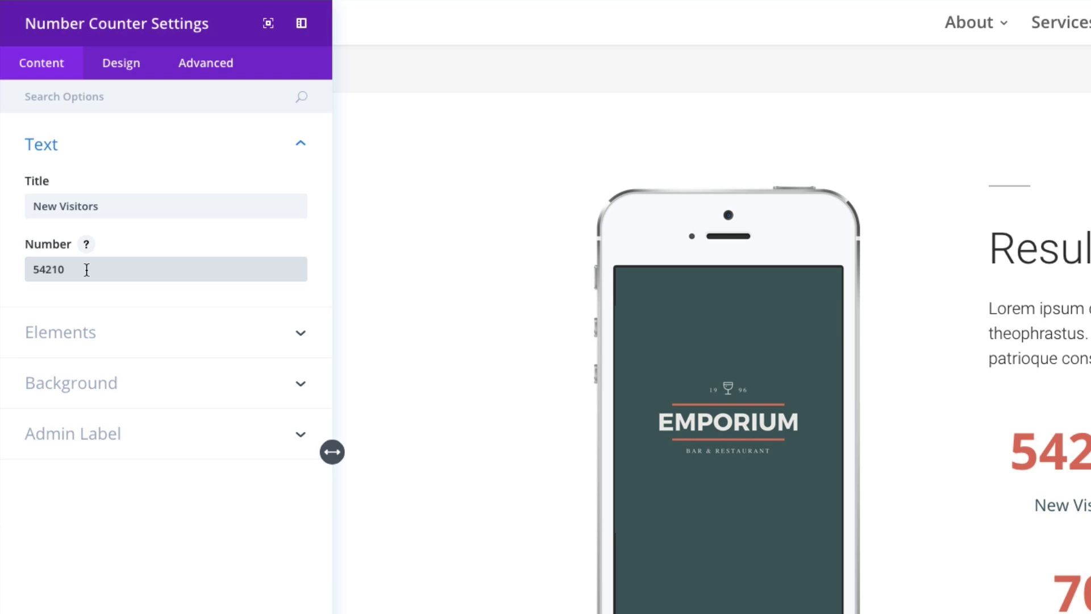
pyautogui.click(66, 330)
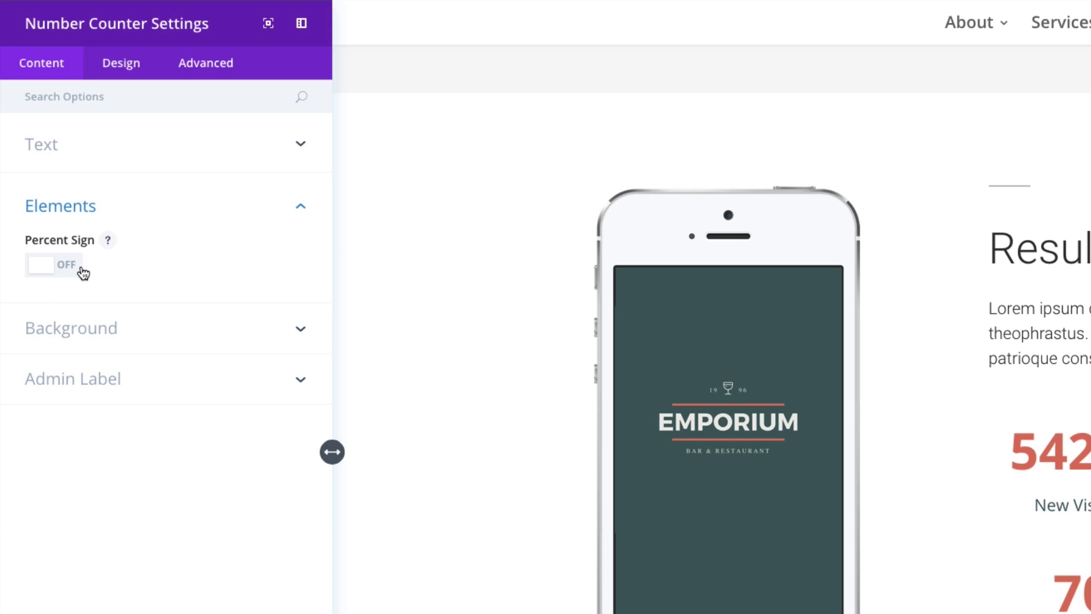
# Try a yellow background colour on the New Visitors counter and change it to white (#ffffff).
pyautogui.click(147, 345)
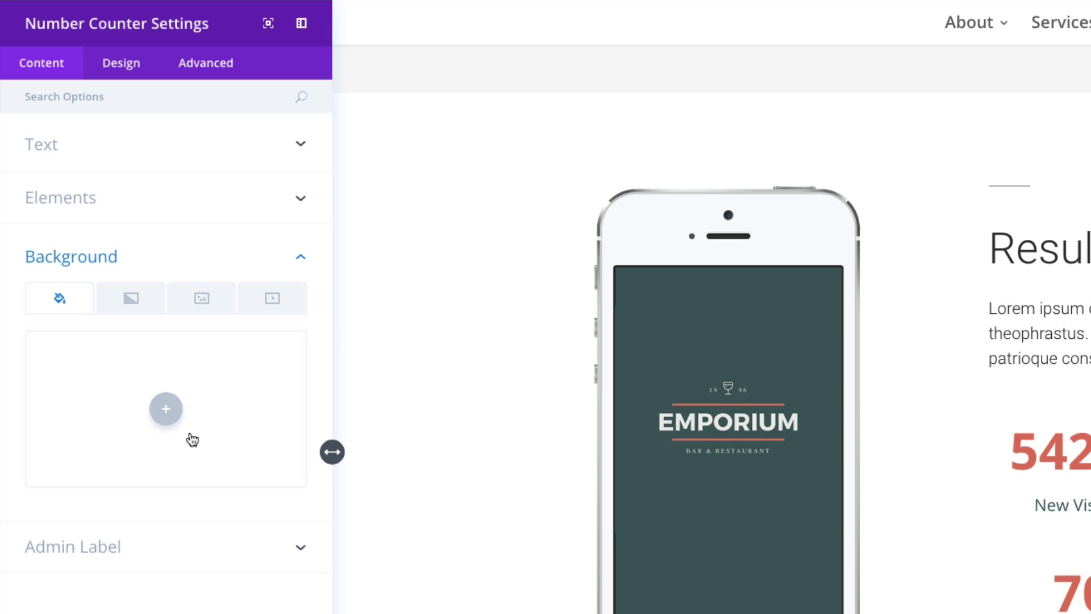
pyautogui.click(174, 409)
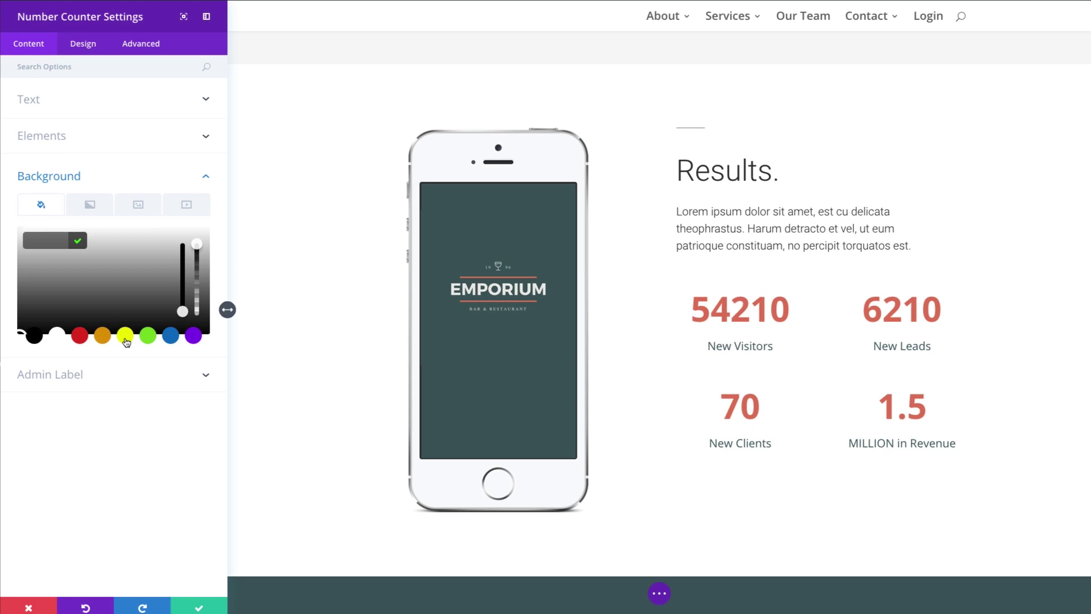
pyautogui.click(126, 339)
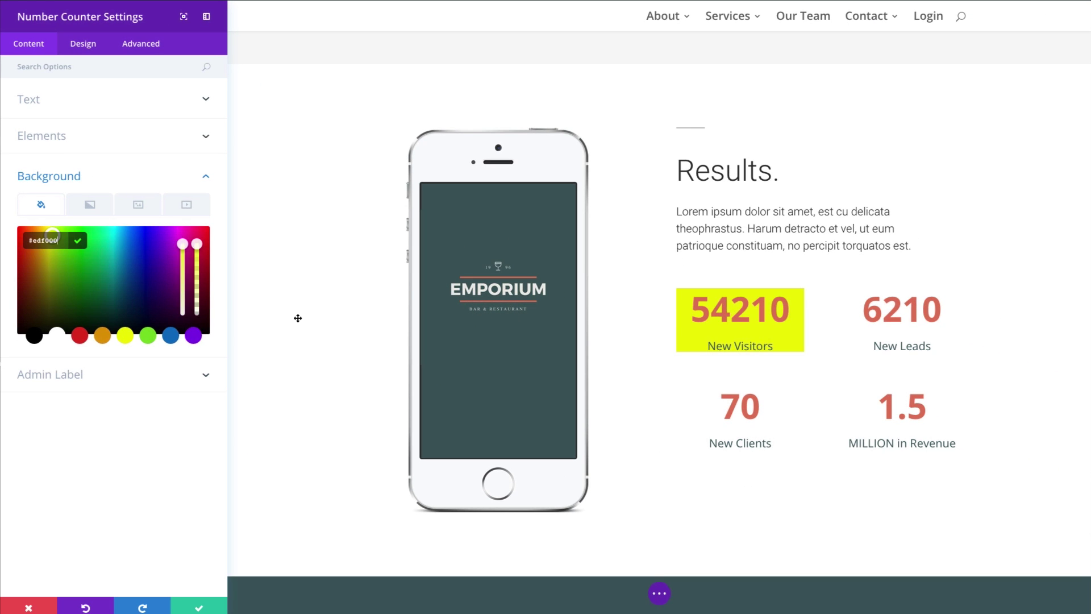
pyautogui.click(57, 335)
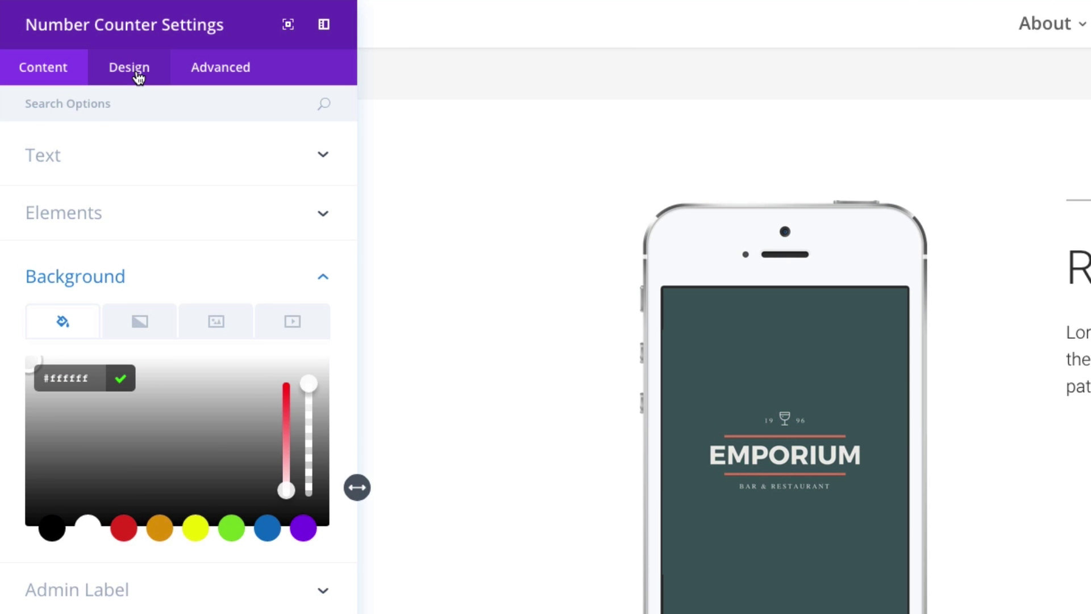
# Try left text orientation in the counter's design settings and switch back to centered.
pyautogui.click(116, 63)
pyautogui.click(120, 172)
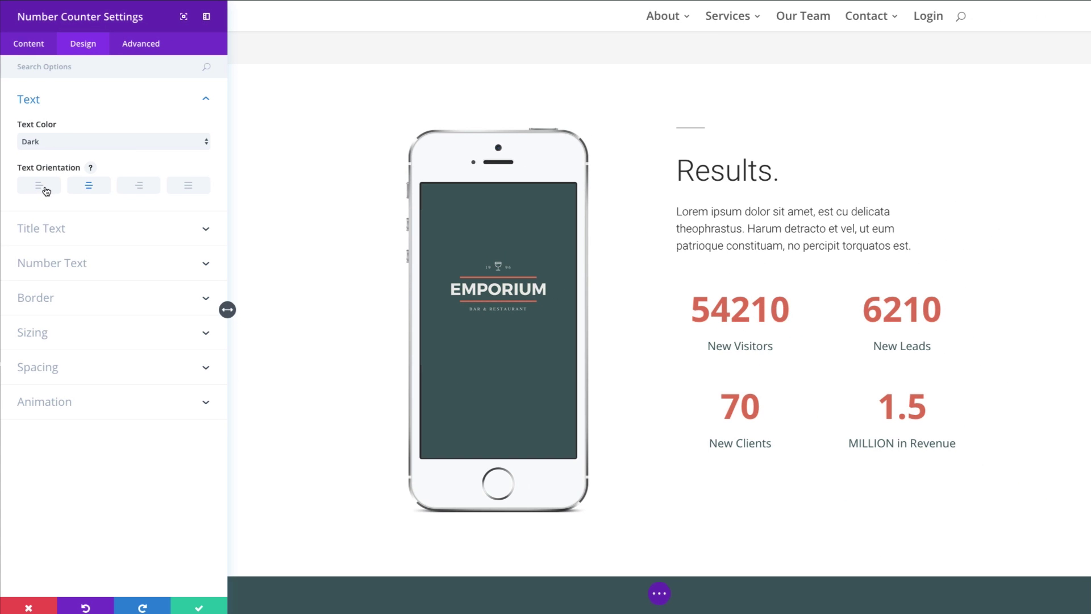
pyautogui.click(46, 191)
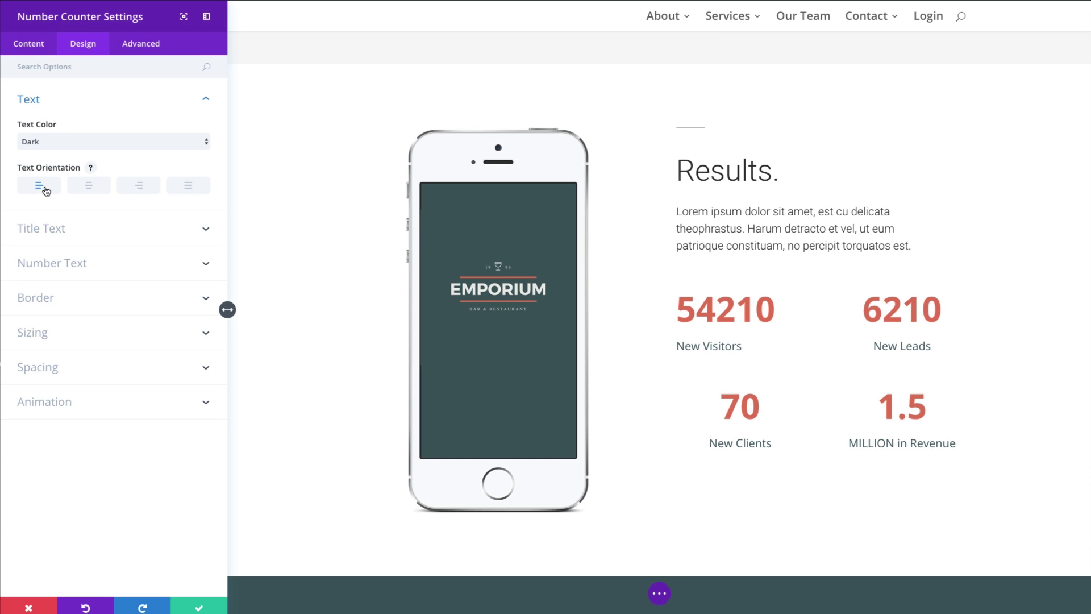
pyautogui.click(102, 192)
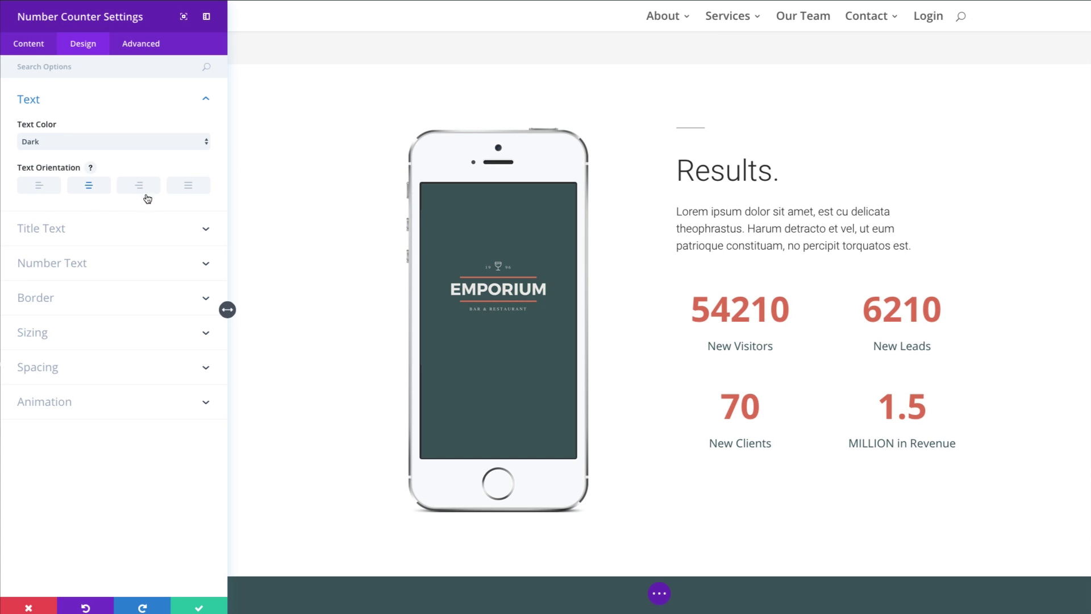
# Review the counter's title text and number text styling options, including font, alignment, size, colour, letter spacing and line height.
pyautogui.click(79, 238)
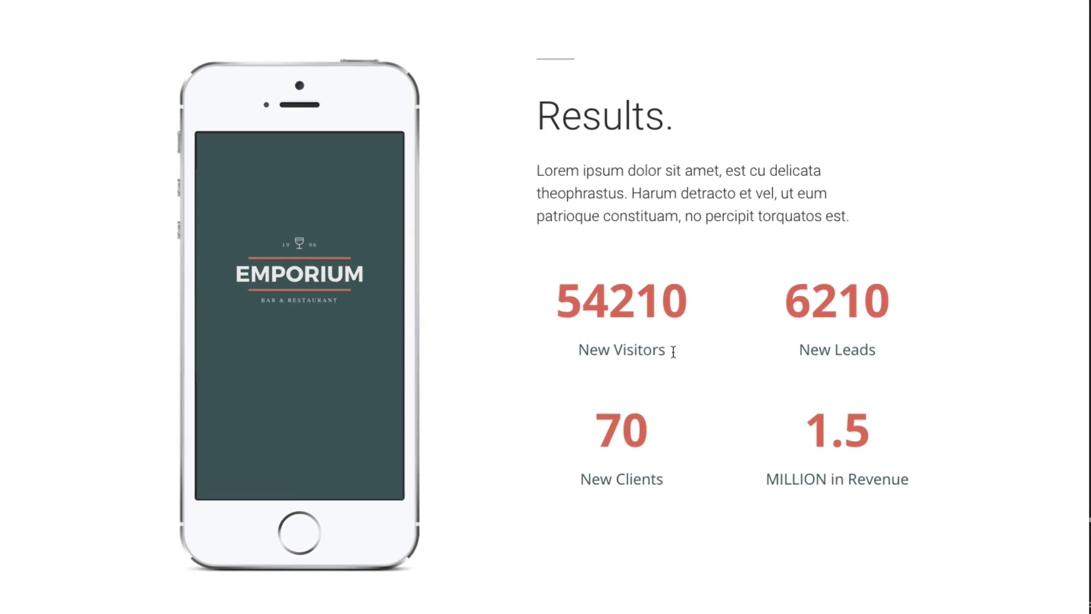
pyautogui.click(779, 347)
pyautogui.moveTo(623, 353); pyautogui.dragTo(515, 354)
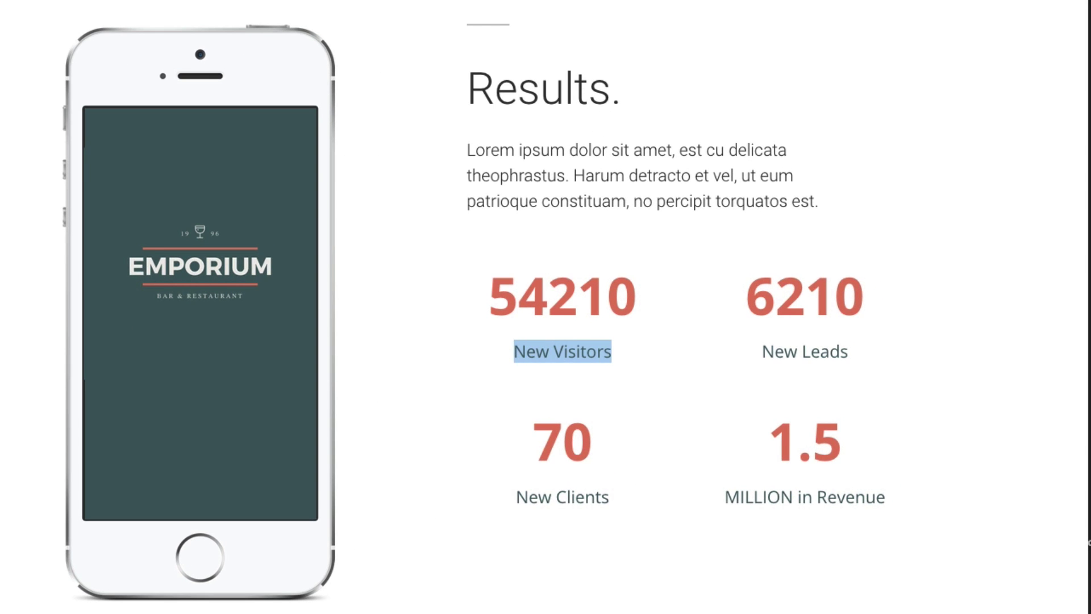
pyautogui.click(267, 244)
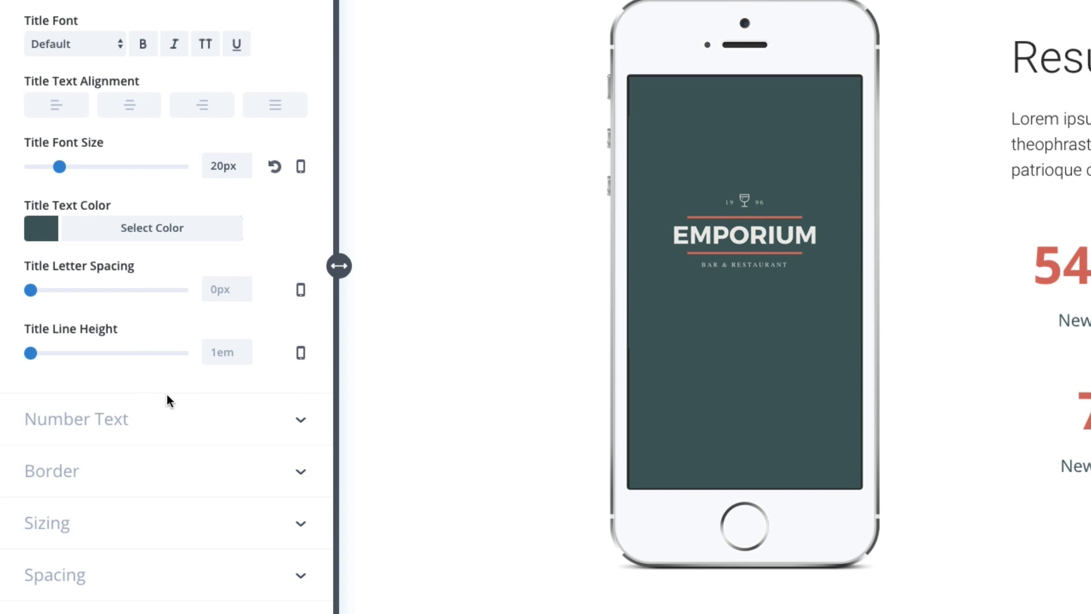
pyautogui.click(134, 427)
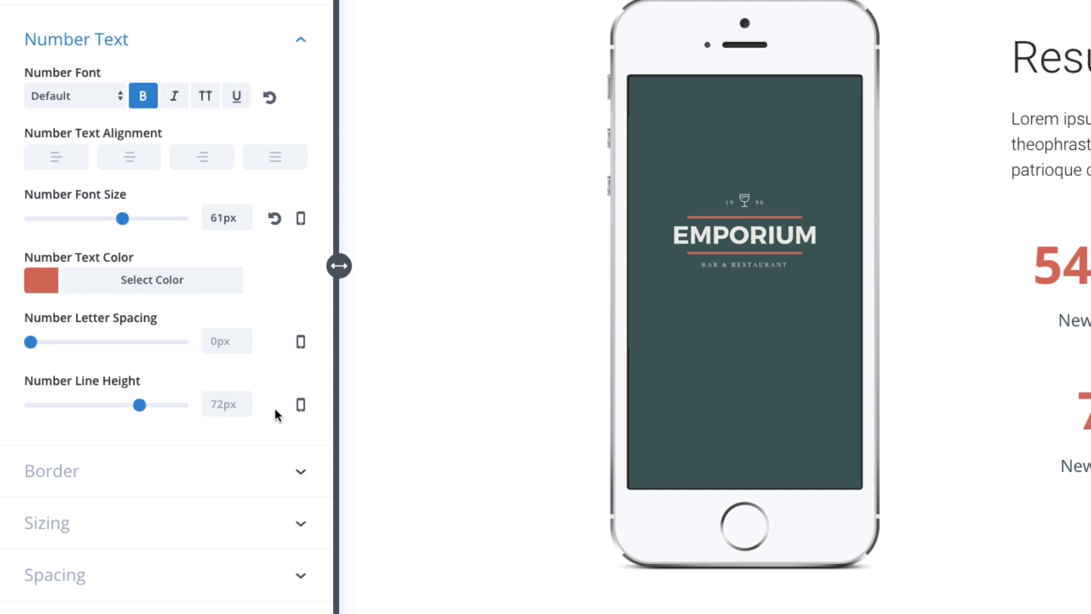
# Try an orange border (#e09900) around the New Visitors counter and turn the border back off.
pyautogui.click(218, 471)
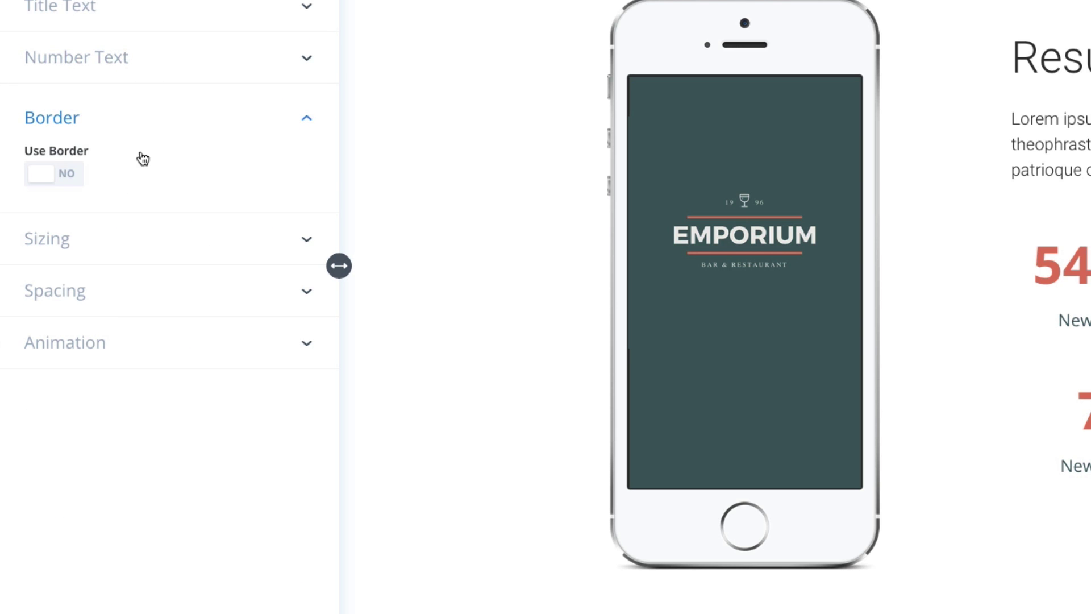
pyautogui.click(66, 174)
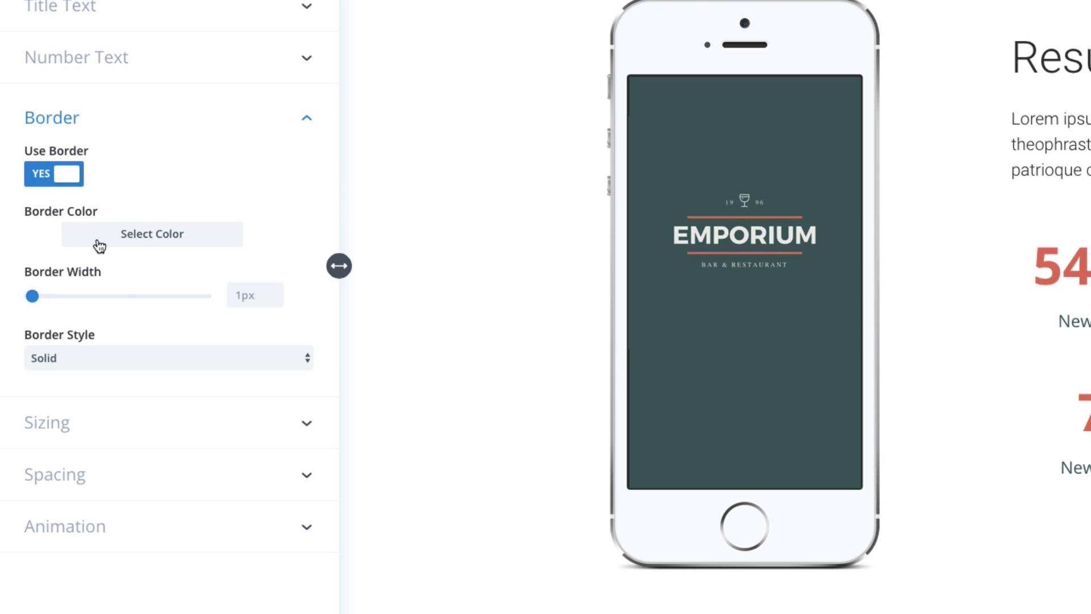
pyautogui.click(121, 229)
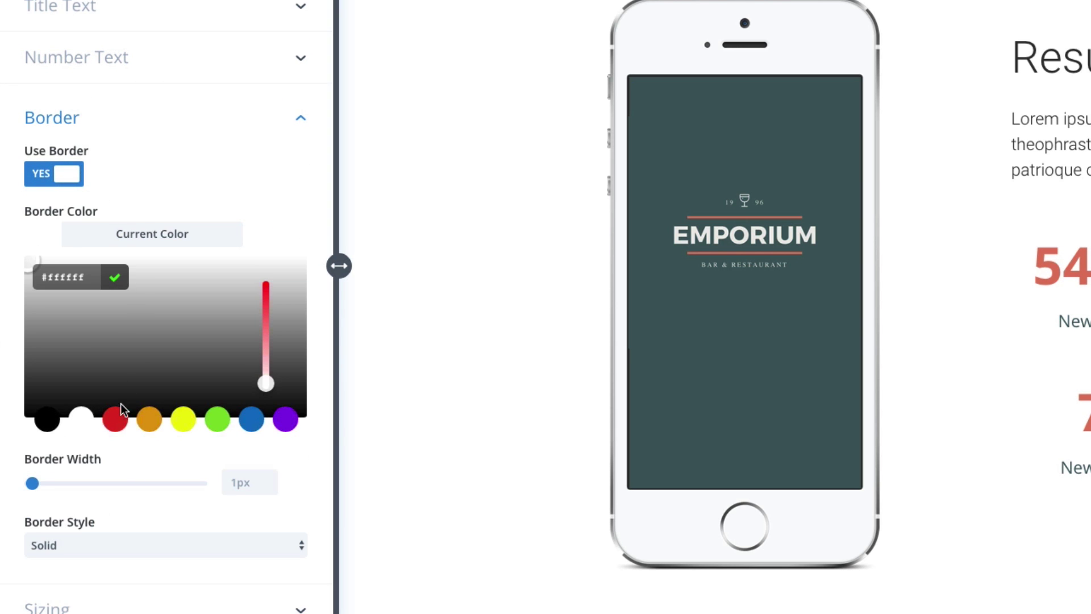
pyautogui.click(149, 421)
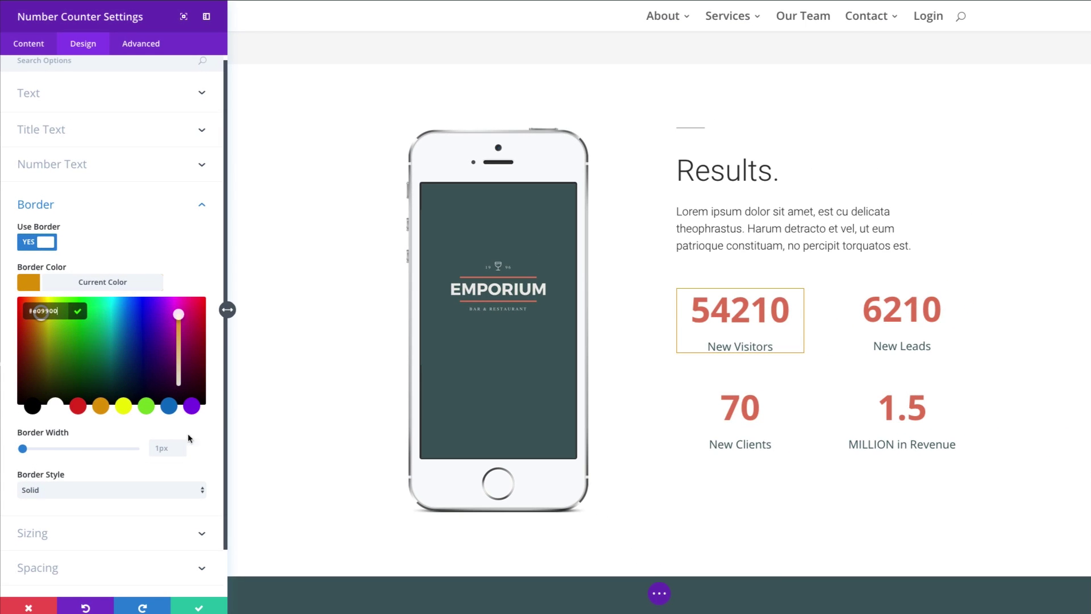
pyautogui.click(46, 240)
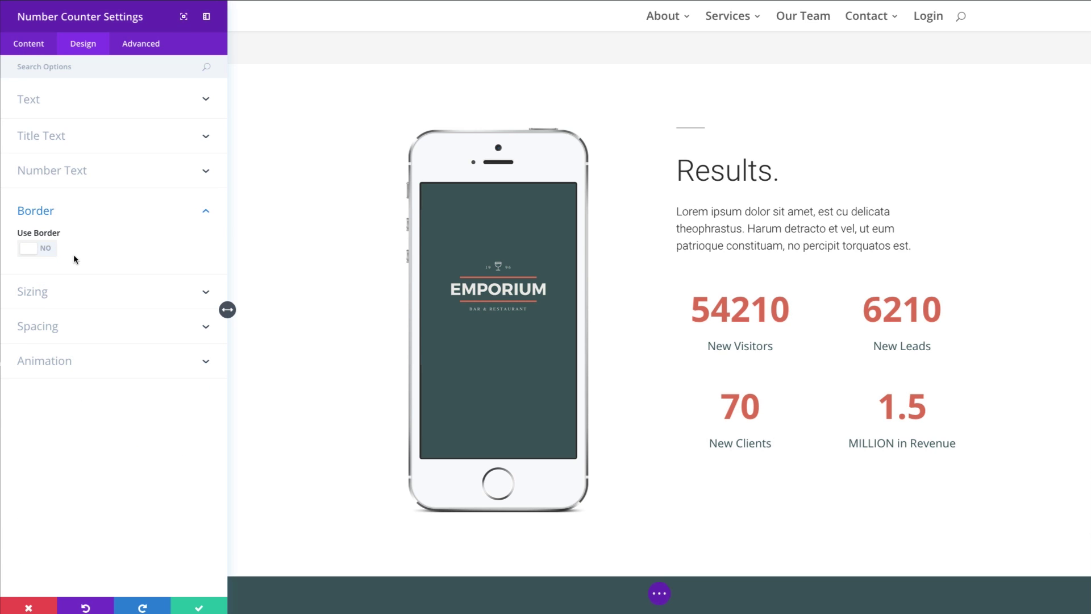
# Try 20px of custom padding on the top and right of the New Visitors counter and reset the padding.
pyautogui.click(89, 292)
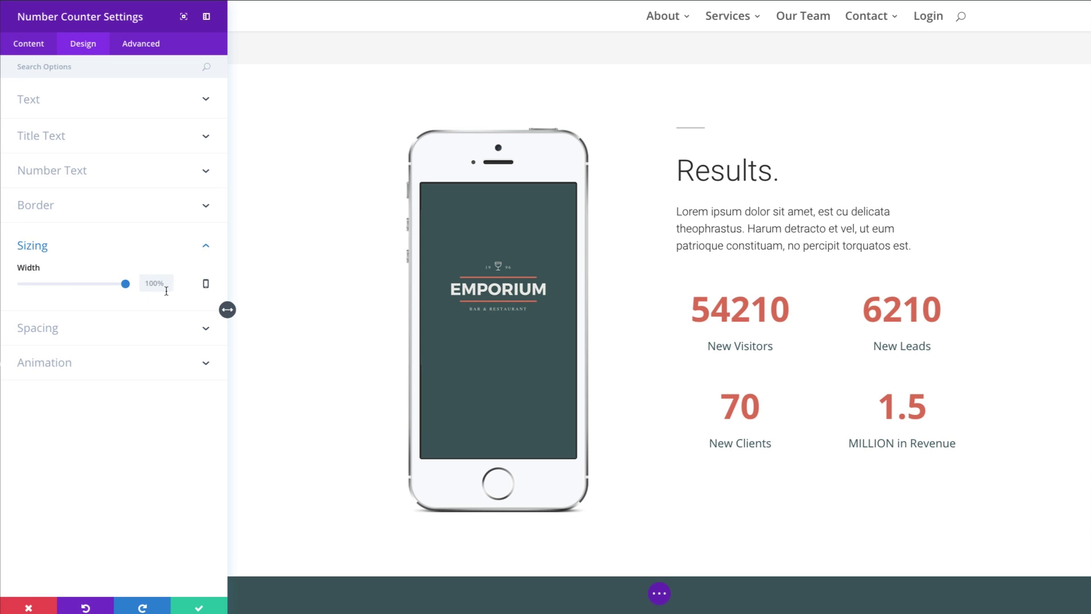
pyautogui.click(66, 334)
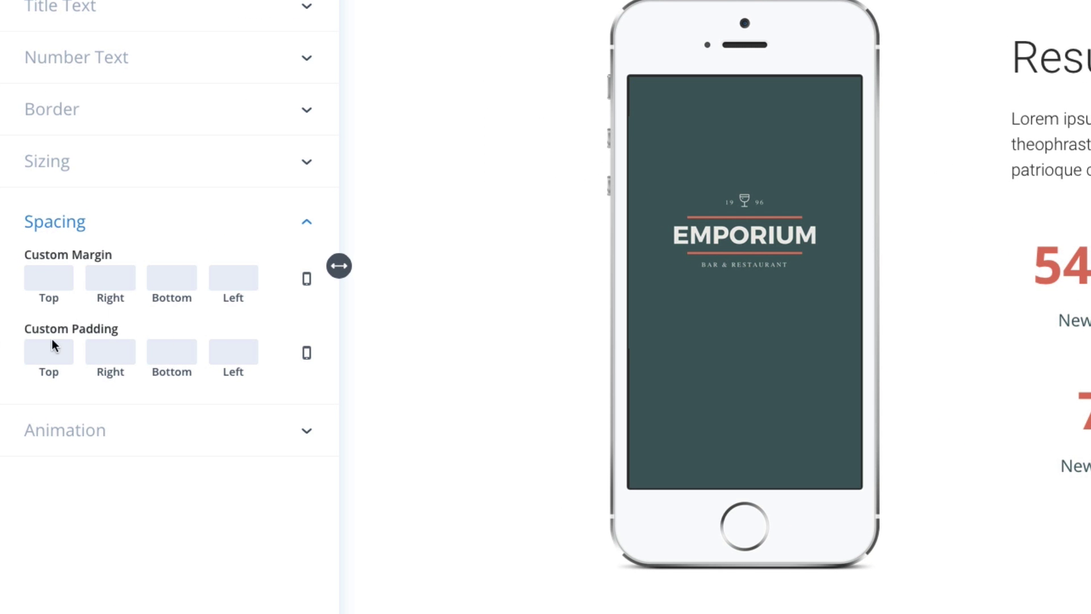
pyautogui.click(47, 353)
pyautogui.write('20')
pyautogui.press('Tab')
pyautogui.write('20')
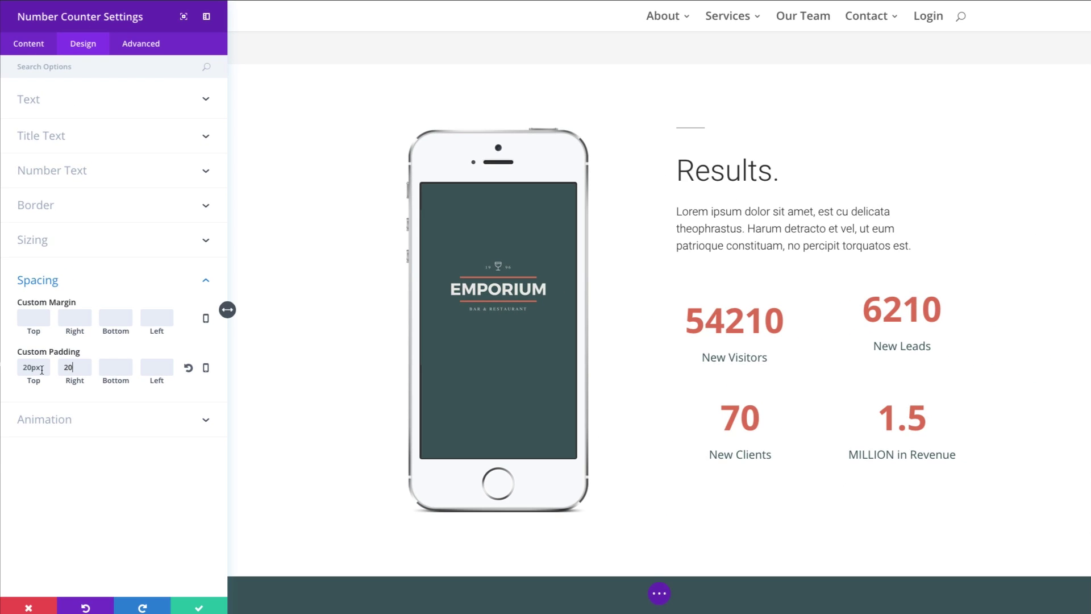
pyautogui.click(188, 367)
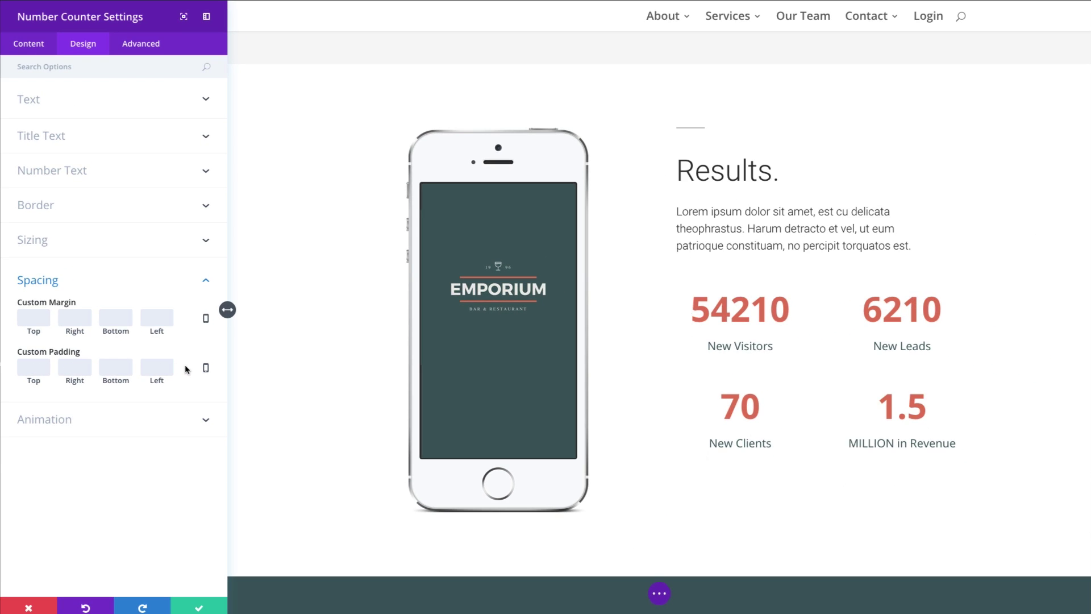
# Review the counter's animation styles, CSS ID and class, custom CSS and visibility options, and close its settings without saving.
pyautogui.click(136, 422)
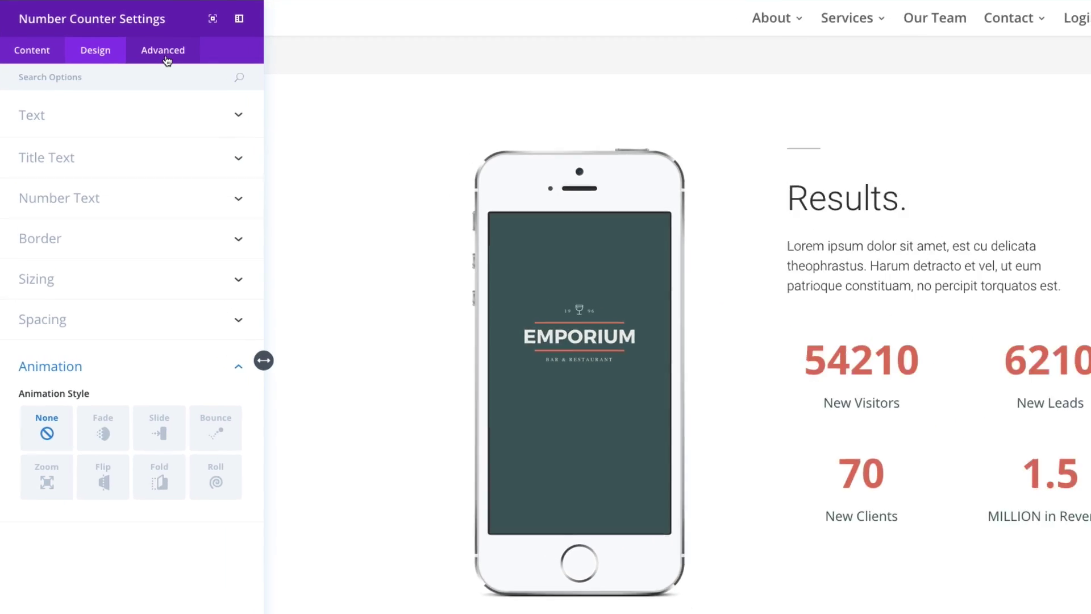
pyautogui.click(165, 52)
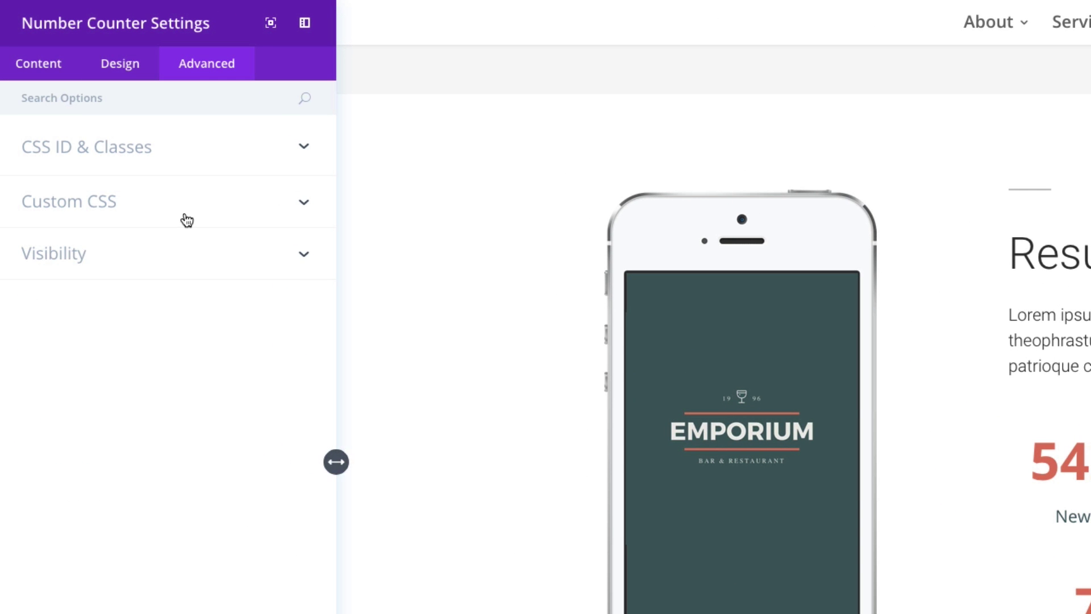
pyautogui.click(162, 163)
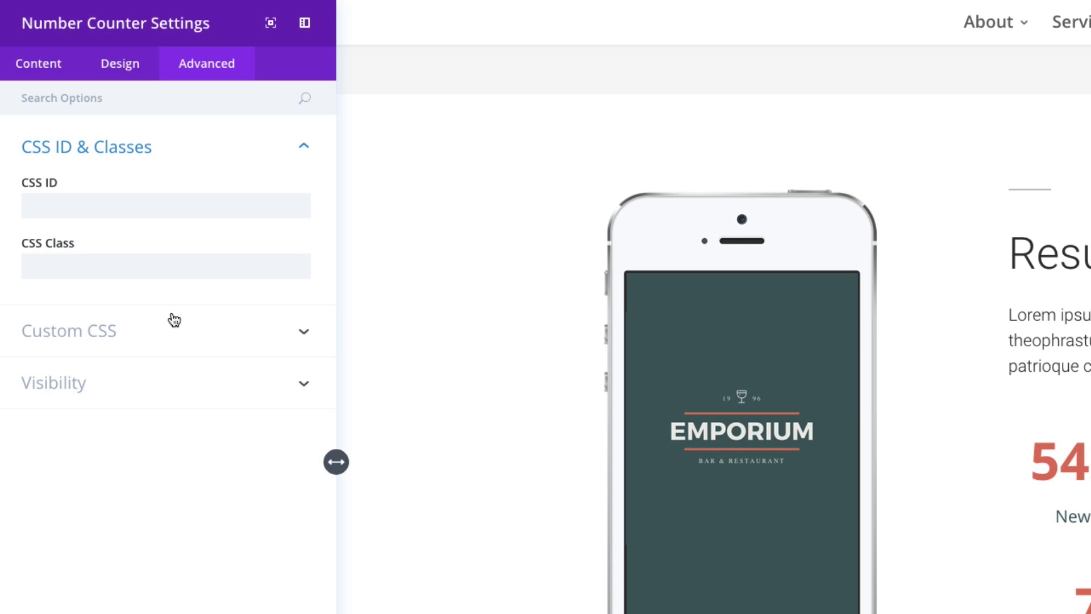
pyautogui.click(159, 327)
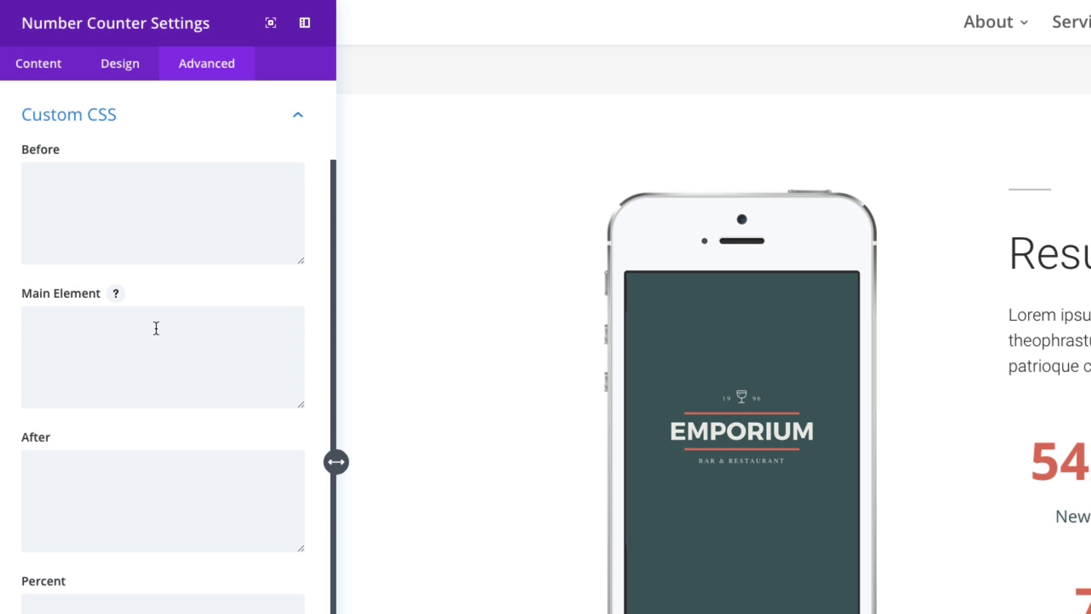
pyautogui.scroll(-1, 117, 444)
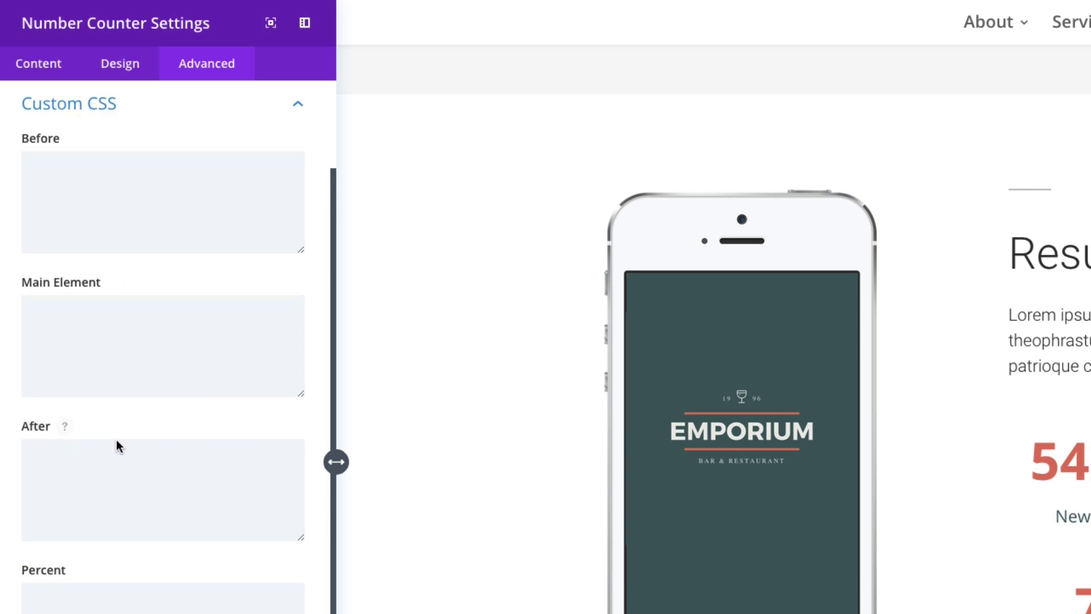
pyautogui.scroll(3, 116, 441)
pyautogui.scroll(-3, 116, 441)
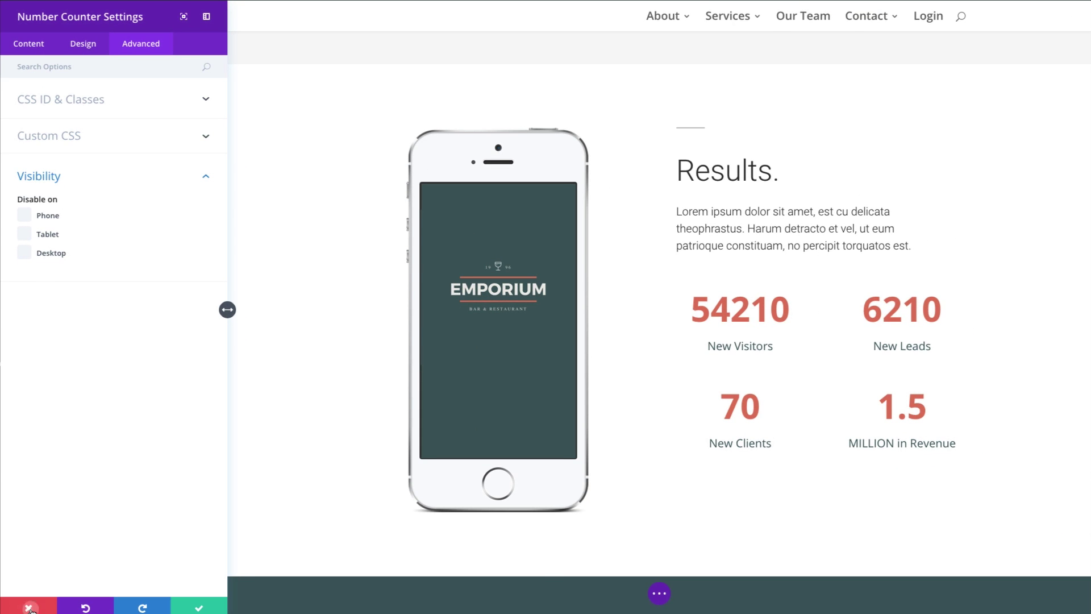
pyautogui.click(30, 609)
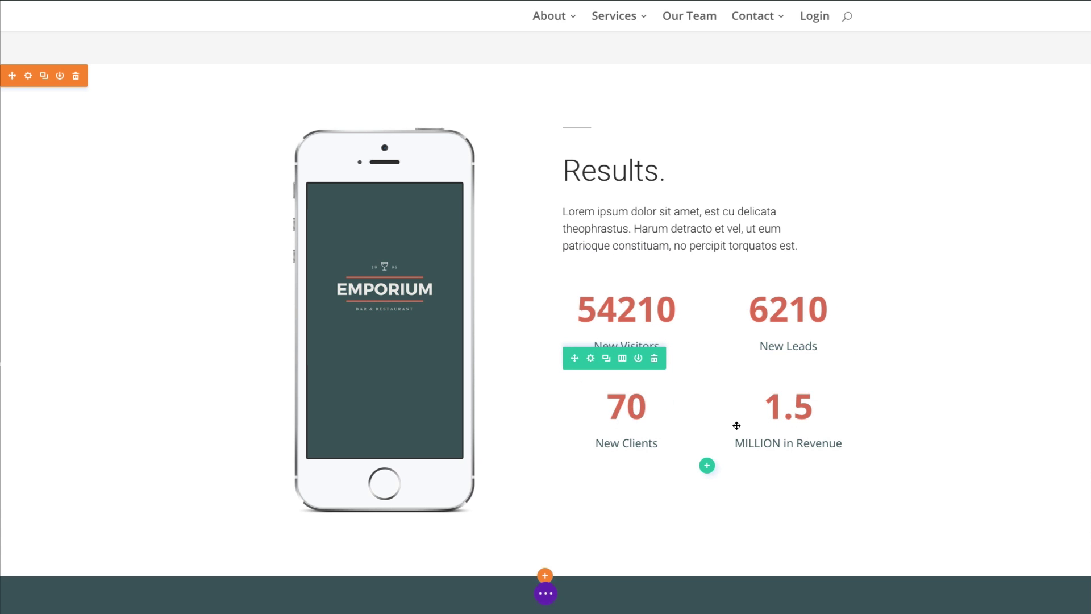
# Examine in wireframe view how the Results section arranges its image, text and Number Counter modules in inner rows.
pyautogui.scroll(-2, 736, 424)
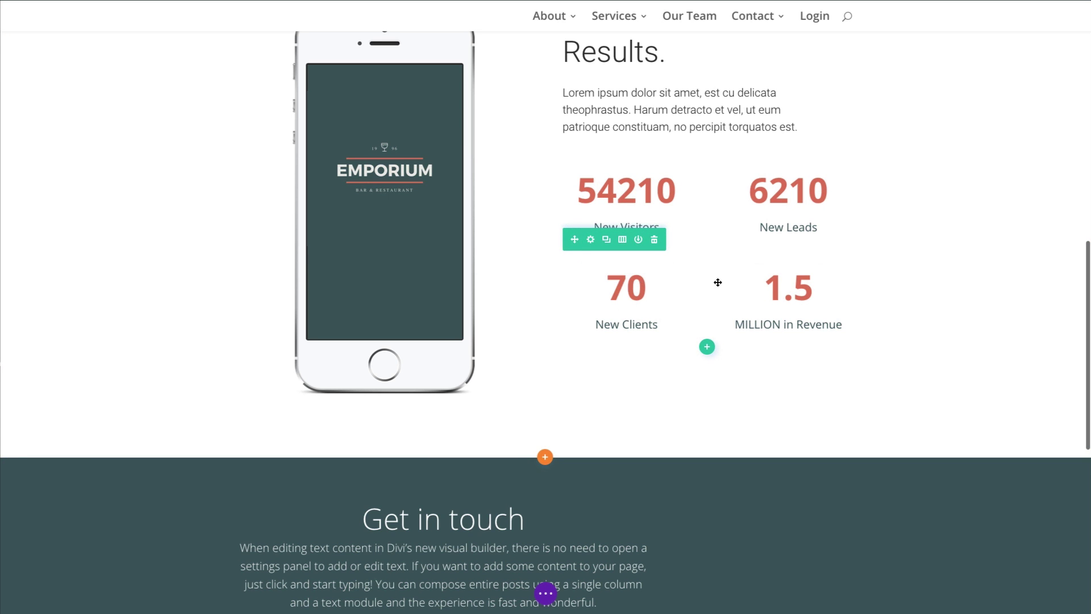
pyautogui.scroll(2, 560, 341)
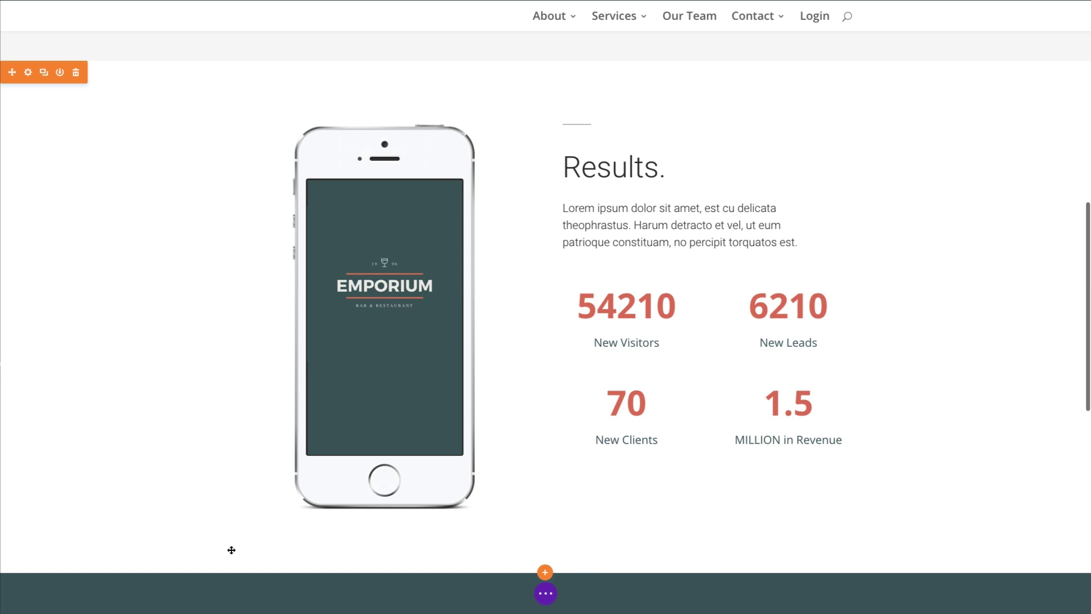
pyautogui.click(546, 593)
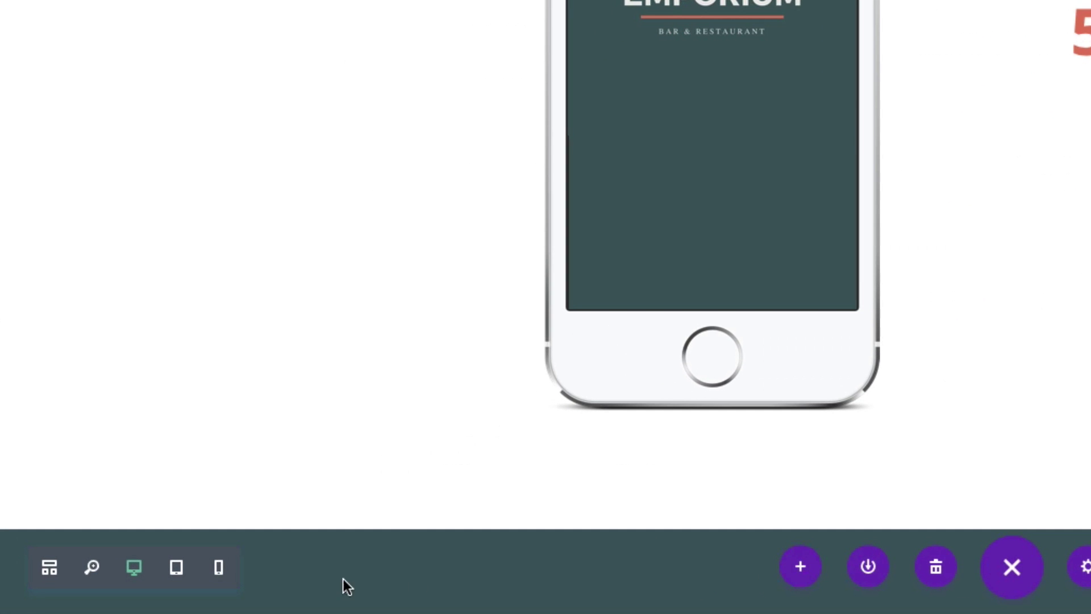
pyautogui.click(55, 574)
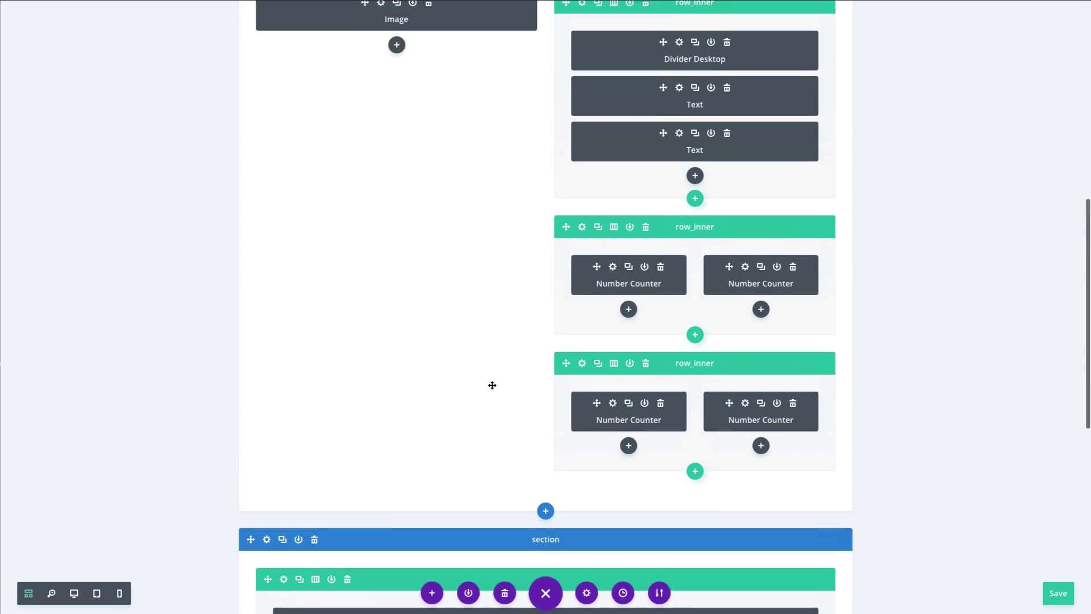
pyautogui.scroll(4, 489, 382)
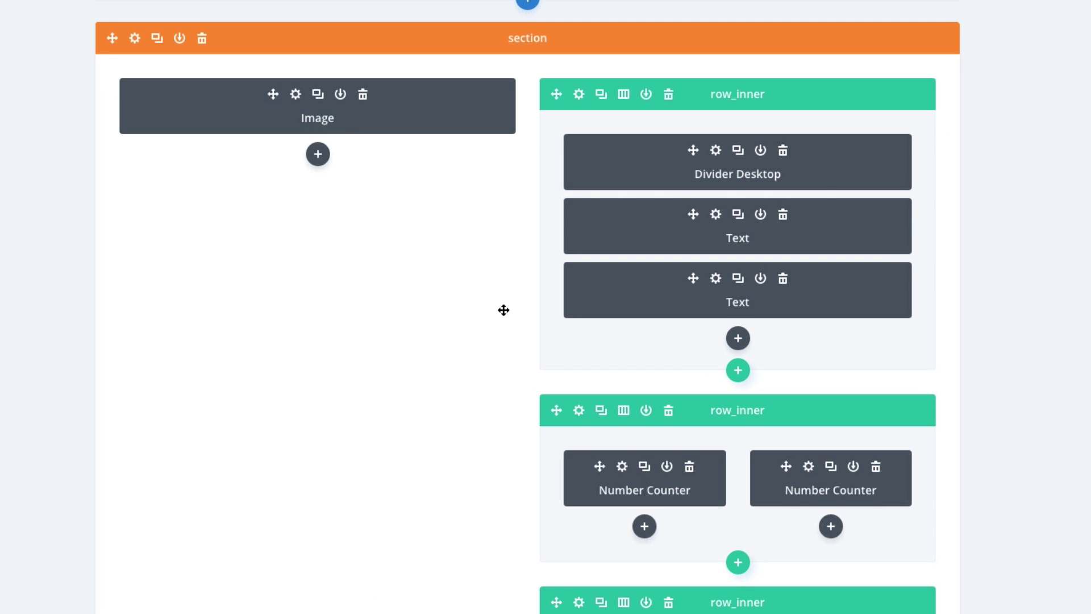
pyautogui.scroll(-1, 529, 271)
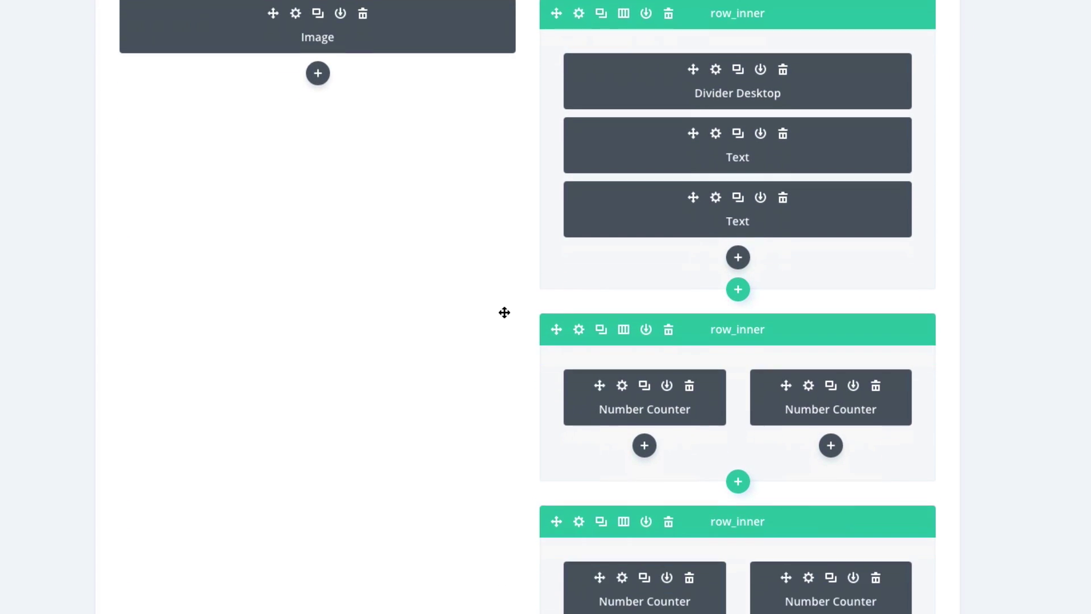
pyautogui.scroll(-1, 504, 313)
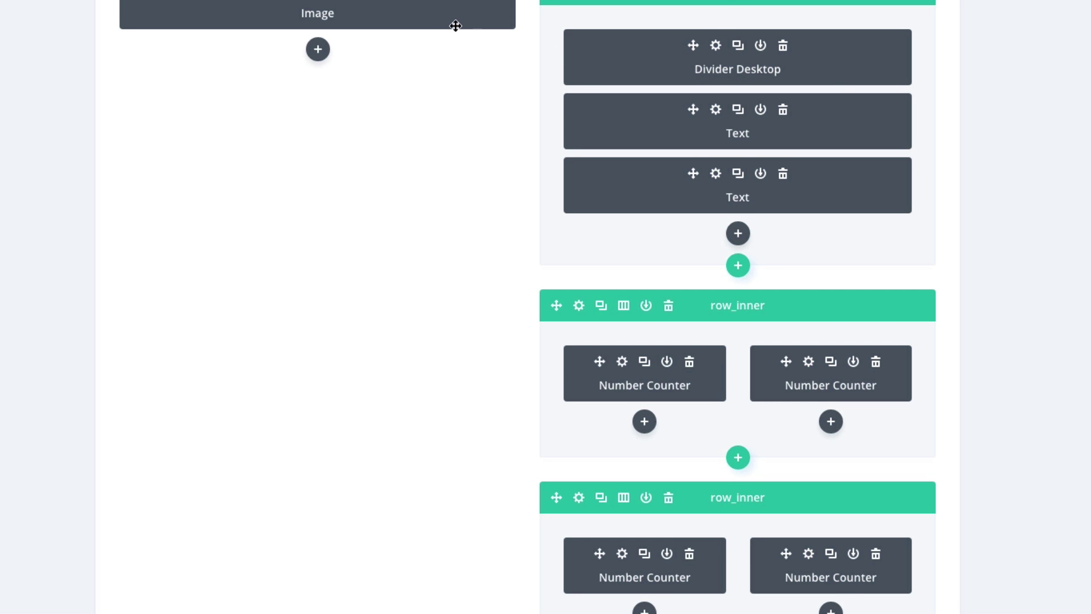
pyautogui.scroll(-3, 504, 309)
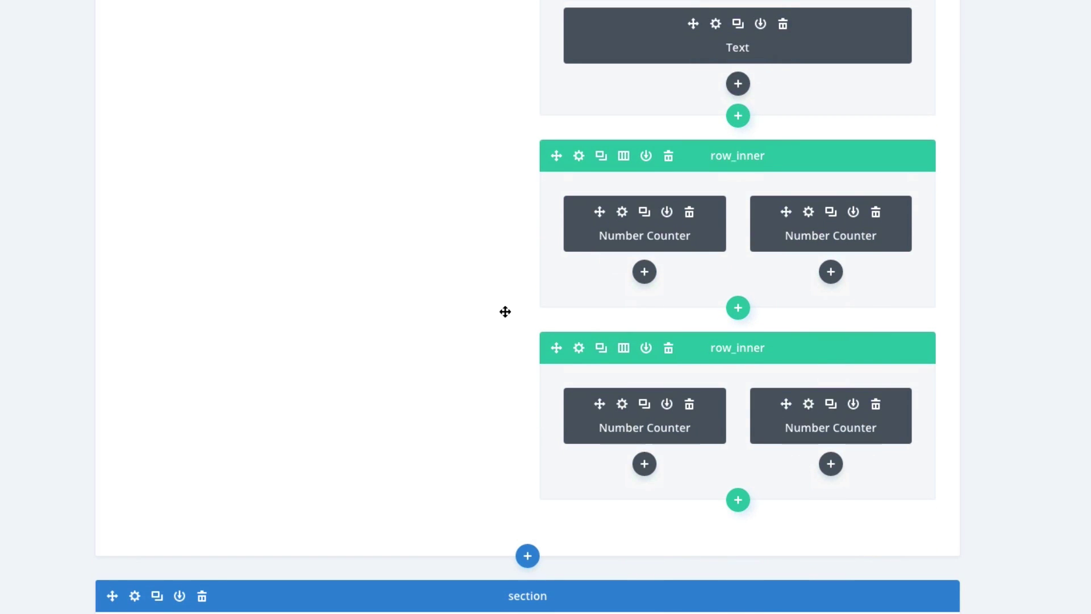
pyautogui.scroll(2, 505, 311)
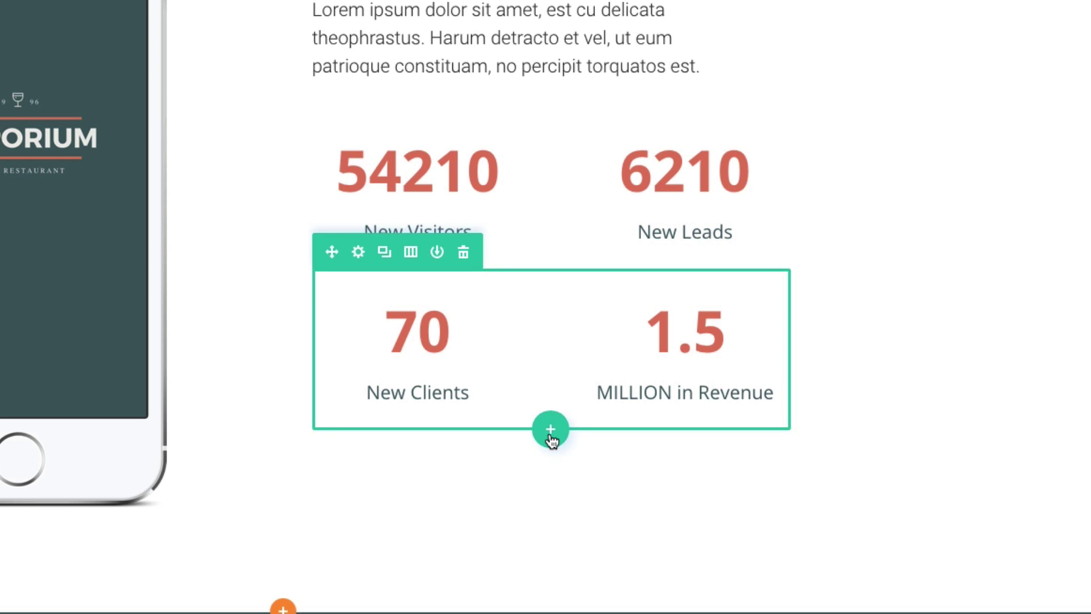
# Add a two-column inner row below the New Clients row and insert a Number Counter module in its first column.
pyautogui.click(551, 440)
pyautogui.click(534, 389)
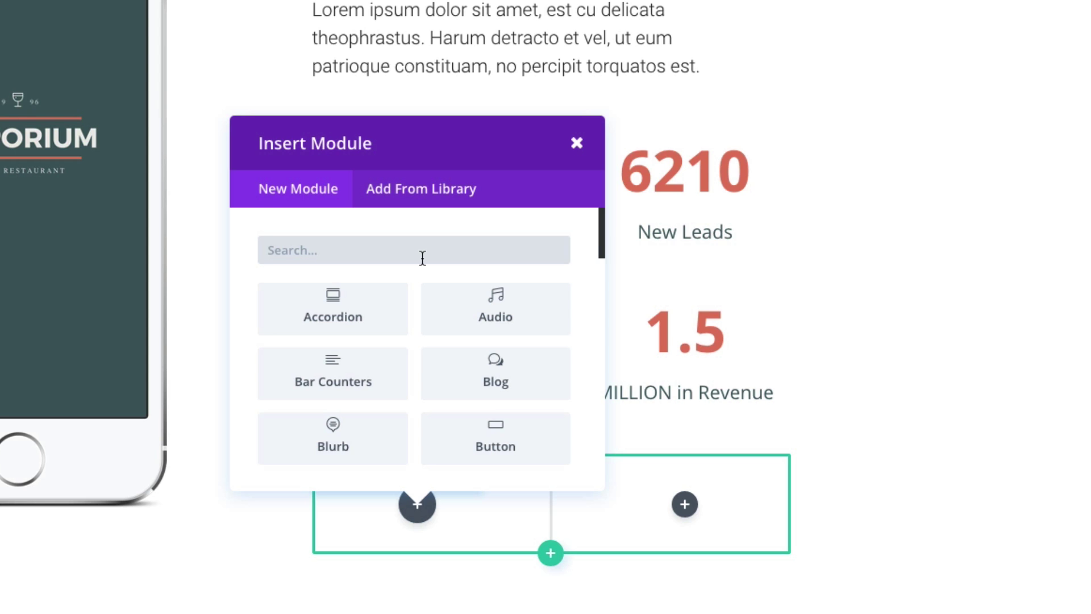
pyautogui.write('num')
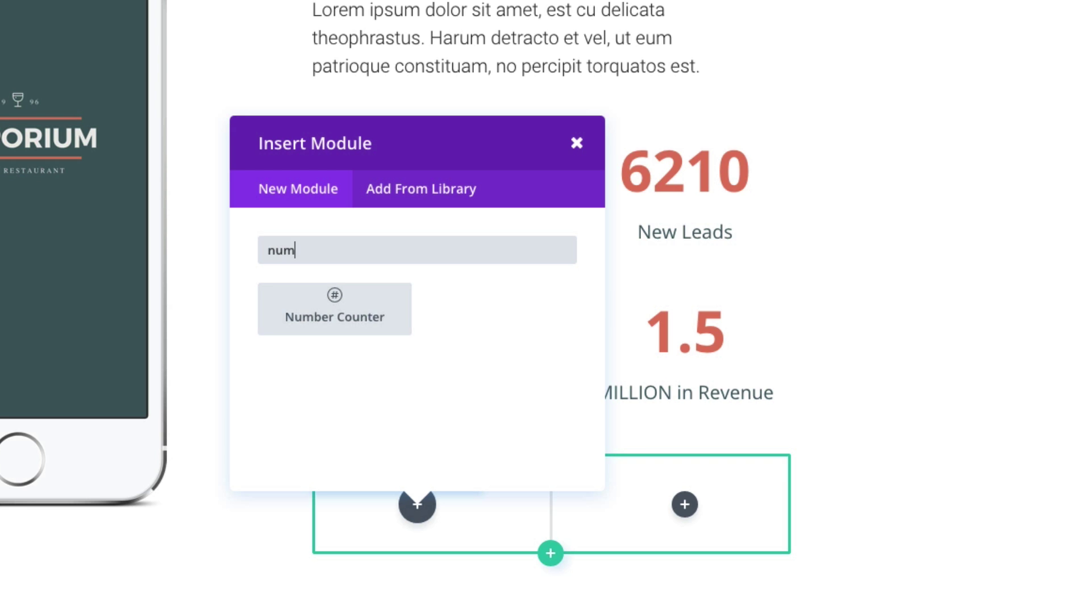
pyautogui.click(317, 312)
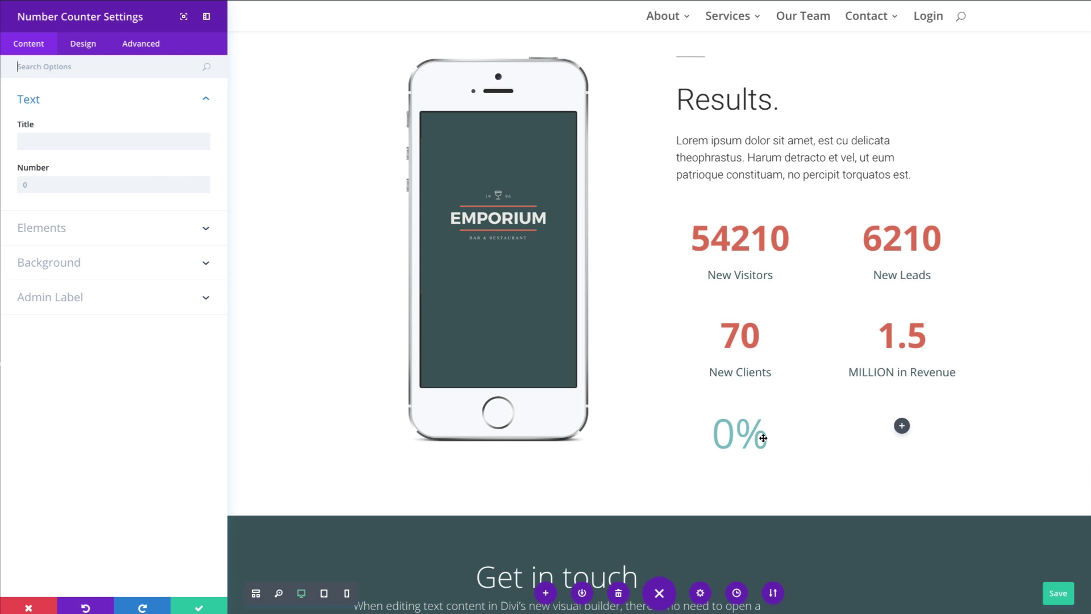
# Give the new counter the title "Clicks" and set its number to 2000.
pyautogui.click(97, 143)
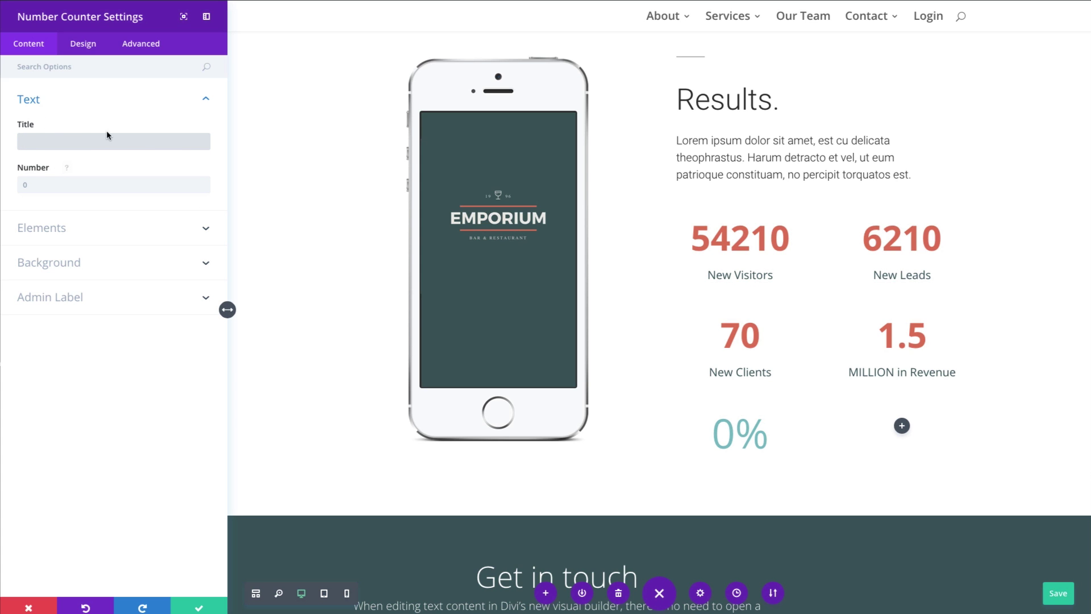
pyautogui.click(88, 141)
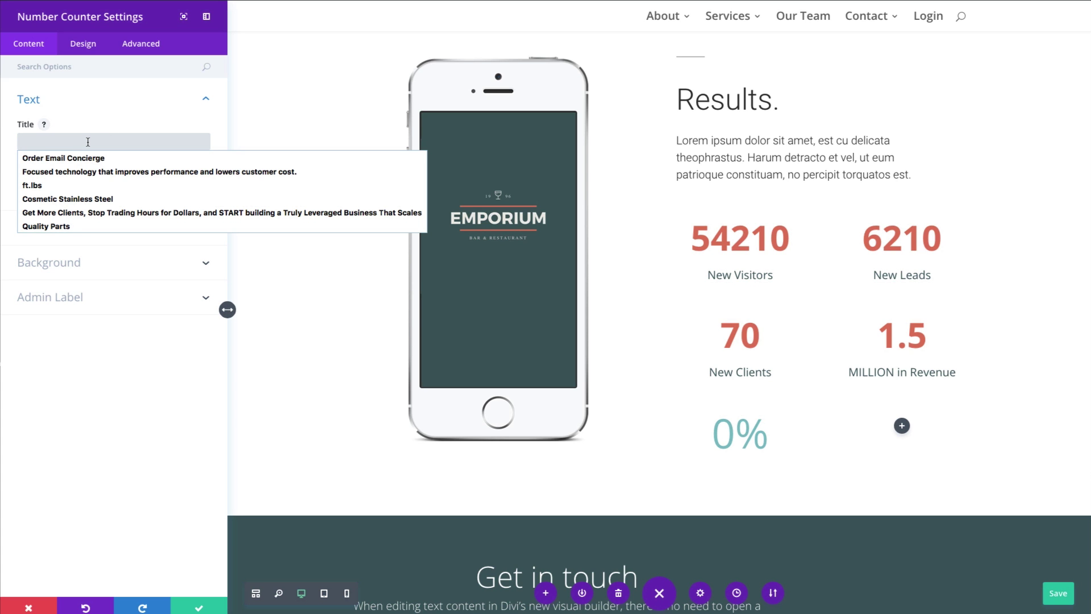
pyautogui.write('Clicks')
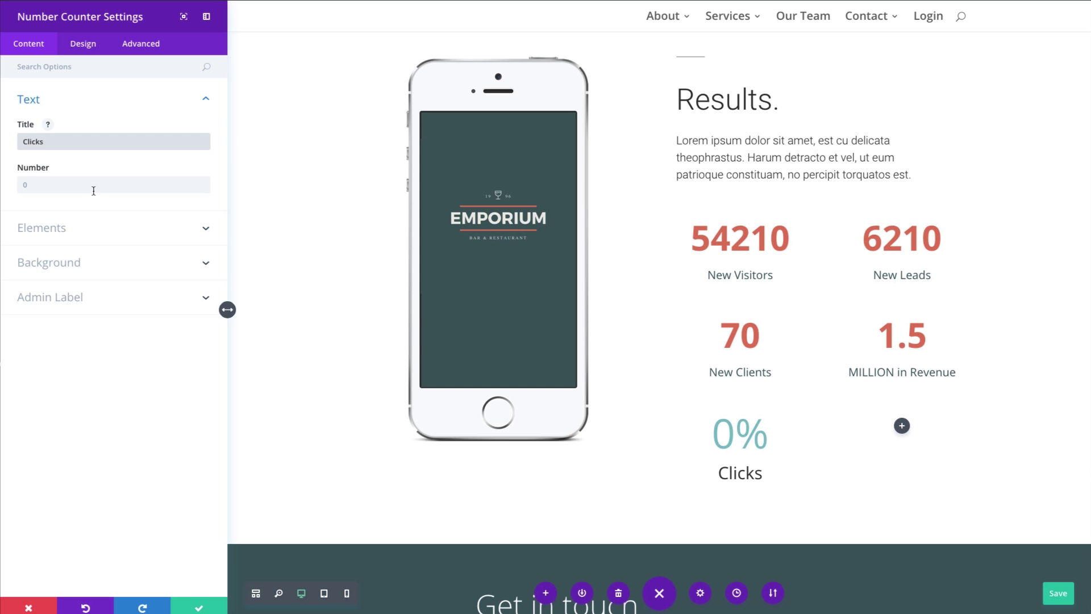
pyautogui.click(86, 186)
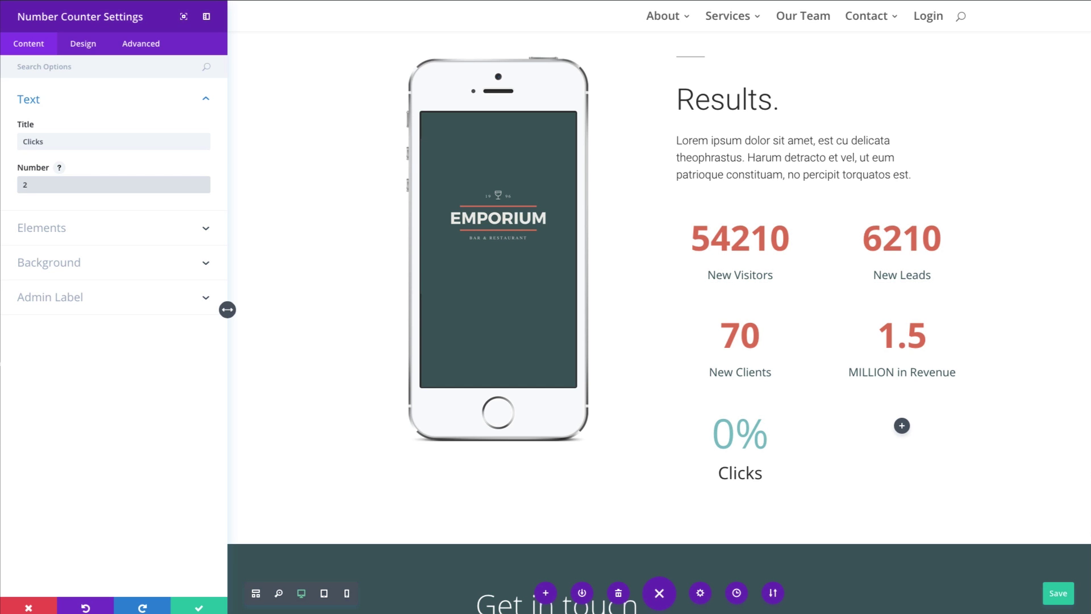
pyautogui.write('2000')
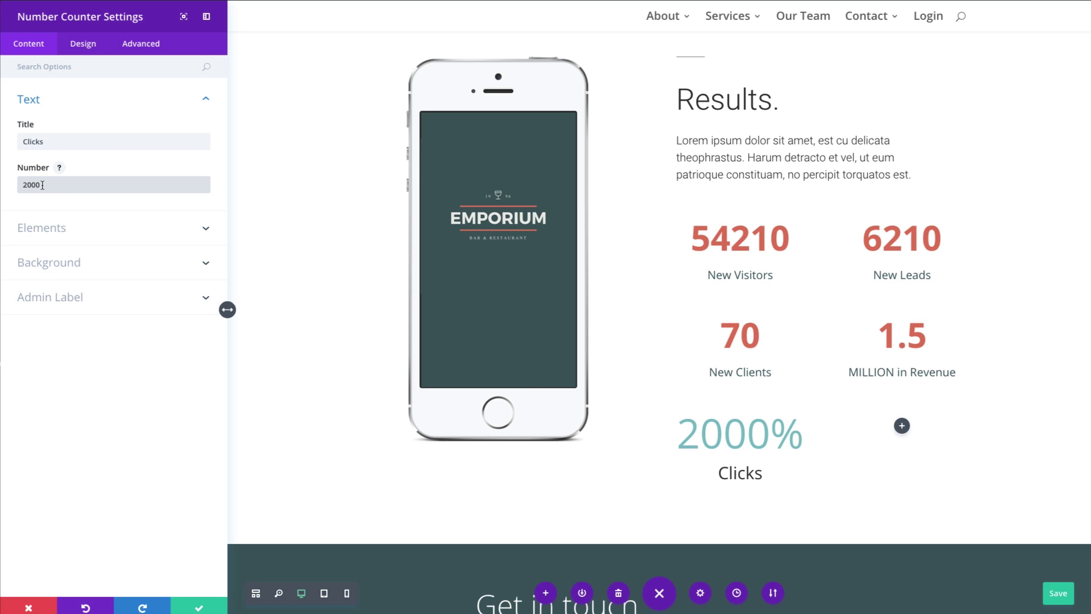
# Turn off the percent sign on the Clicks counter and check its background options.
pyautogui.click(108, 230)
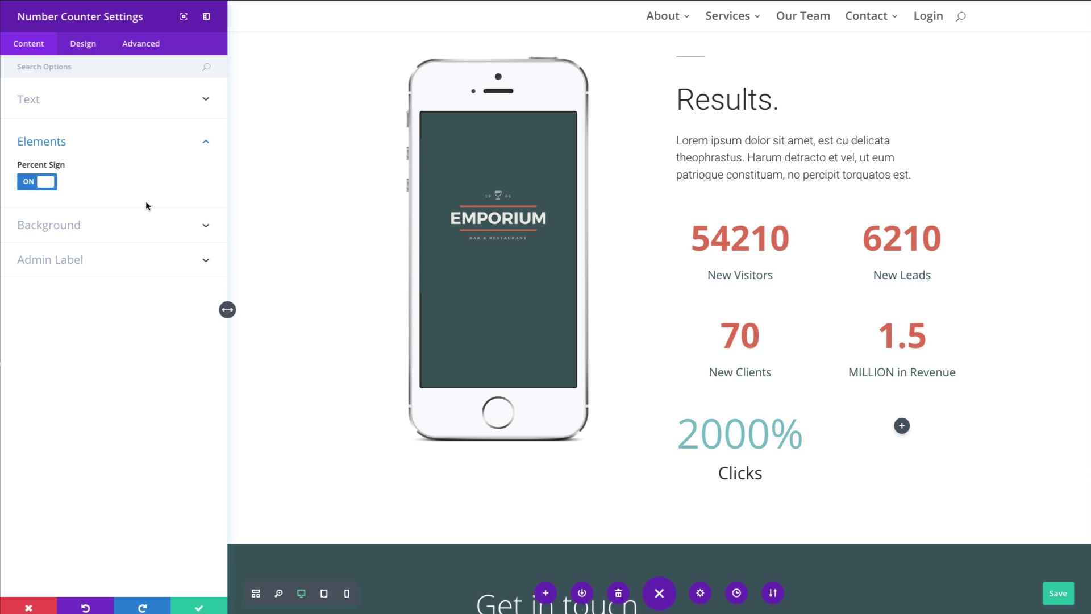
pyautogui.click(49, 183)
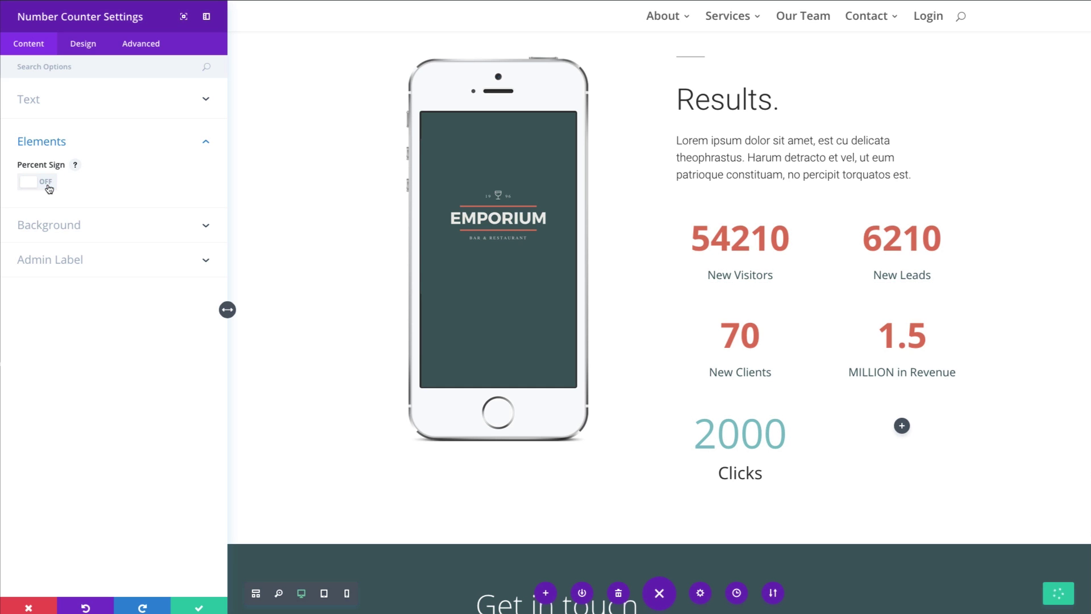
pyautogui.click(102, 226)
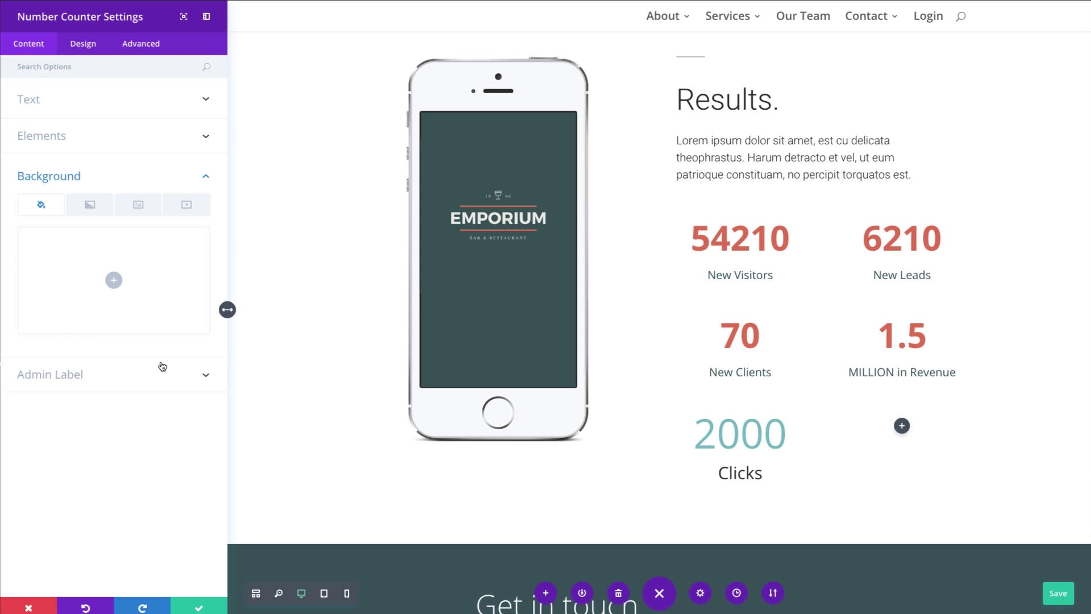
# Check the Clicks counter's text orientation and set its title text color to dark teal (#405c60).
pyautogui.click(83, 44)
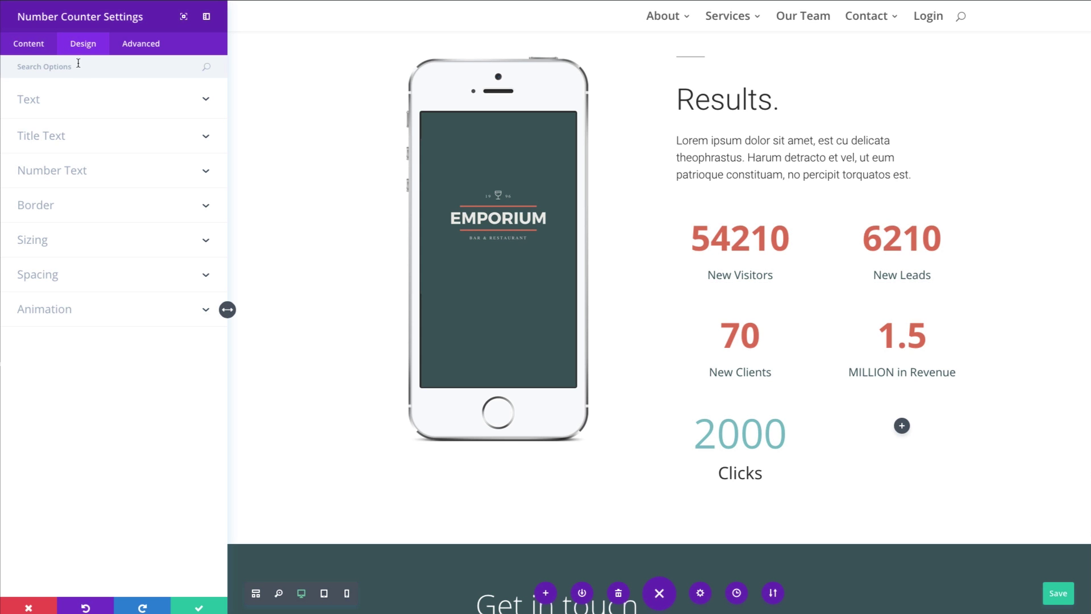
pyautogui.click(77, 107)
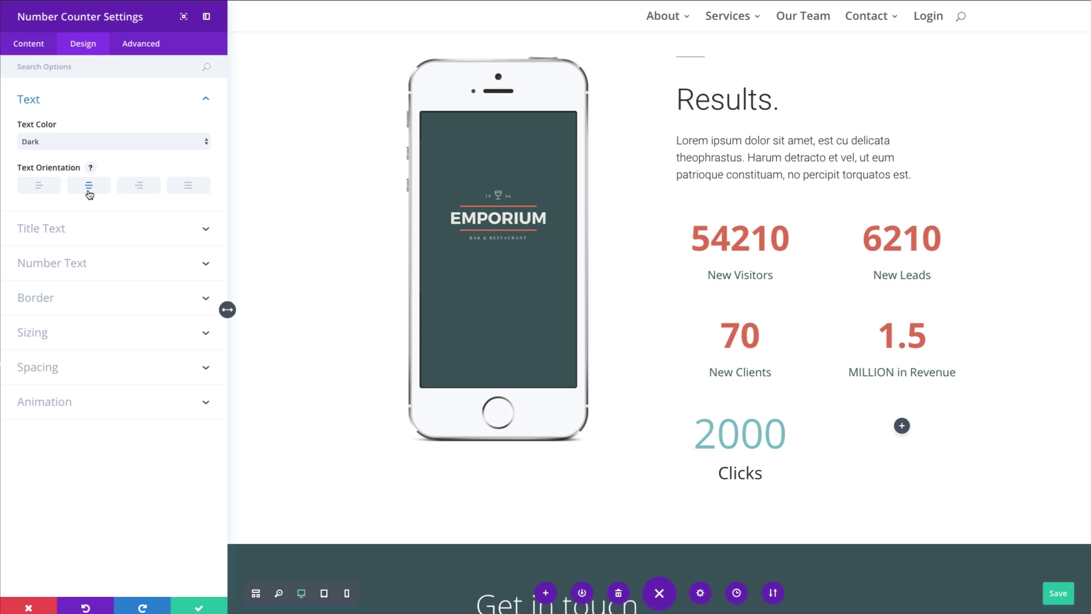
pyautogui.click(117, 240)
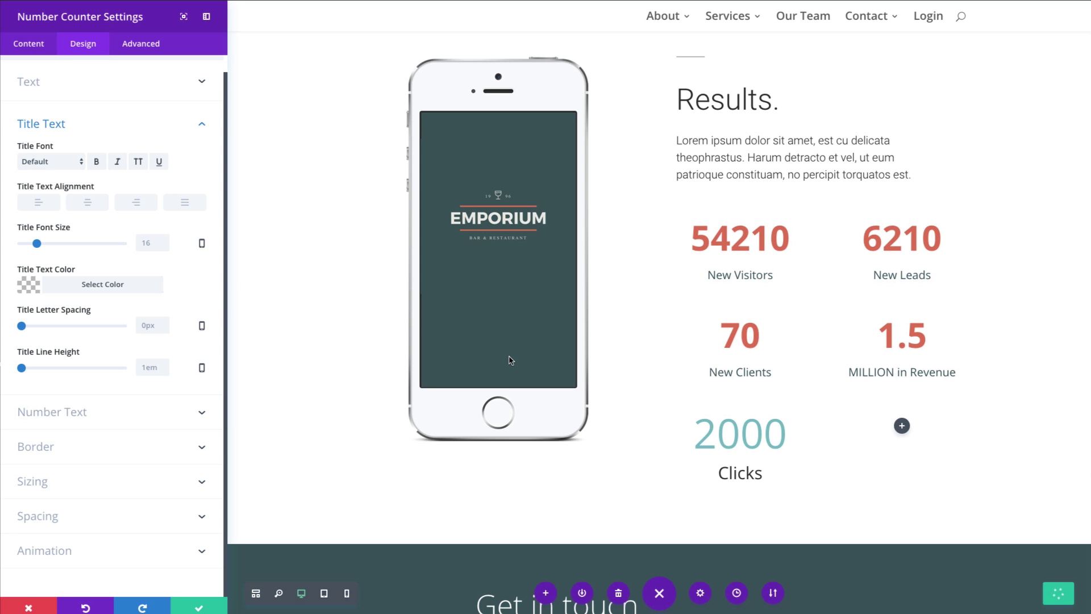
pyautogui.click(61, 290)
pyautogui.write('#405c60')
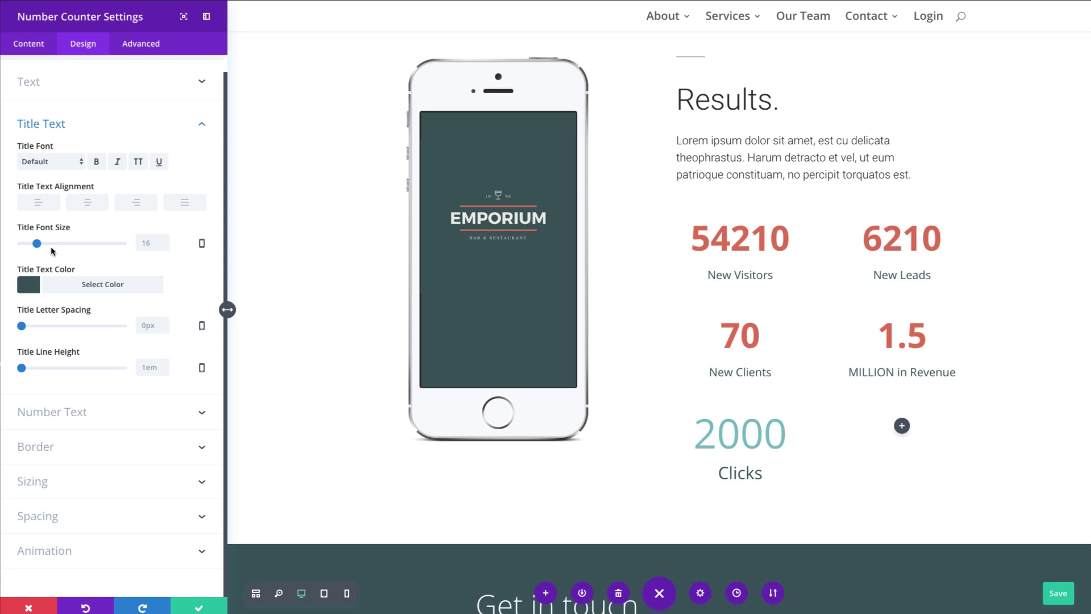
# Set the Clicks counter's title font size to 20px, and make its number text bold at 60px.
pyautogui.moveTo(37, 244); pyautogui.dragTo(41, 245)
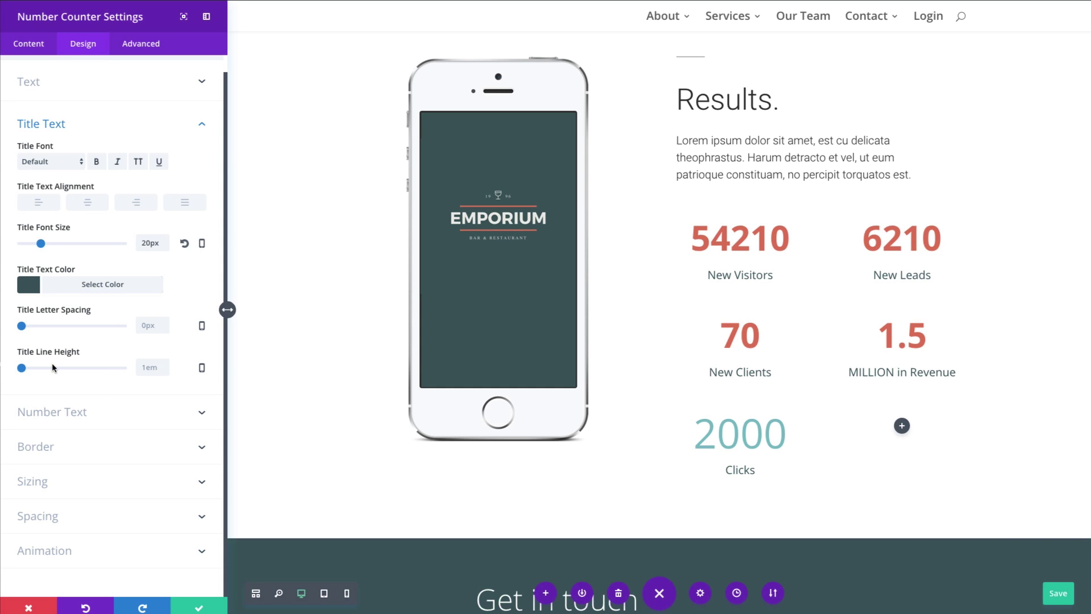
pyautogui.click(94, 414)
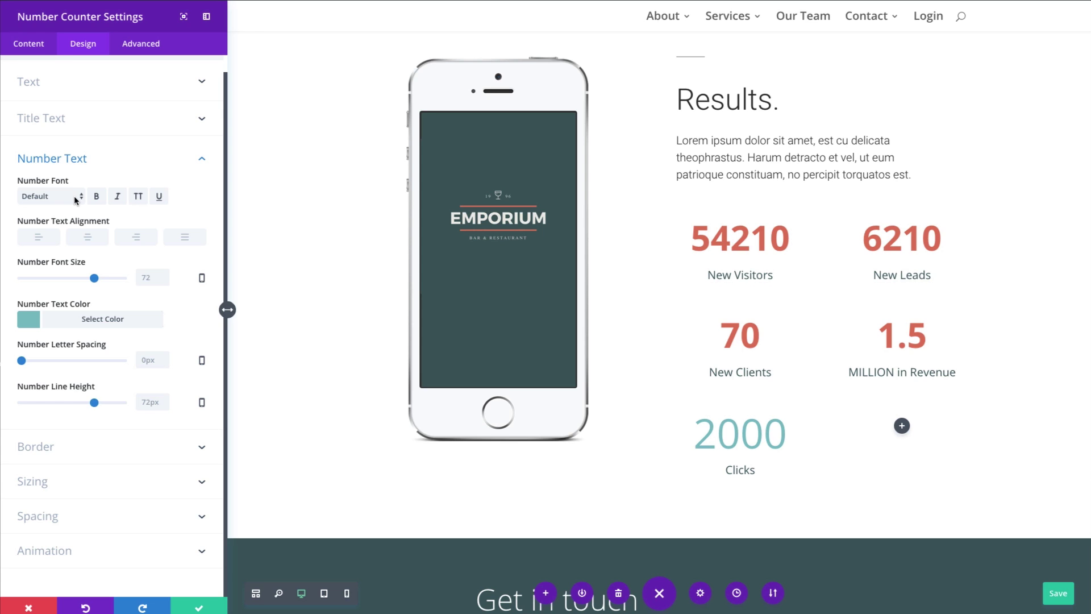
pyautogui.click(96, 197)
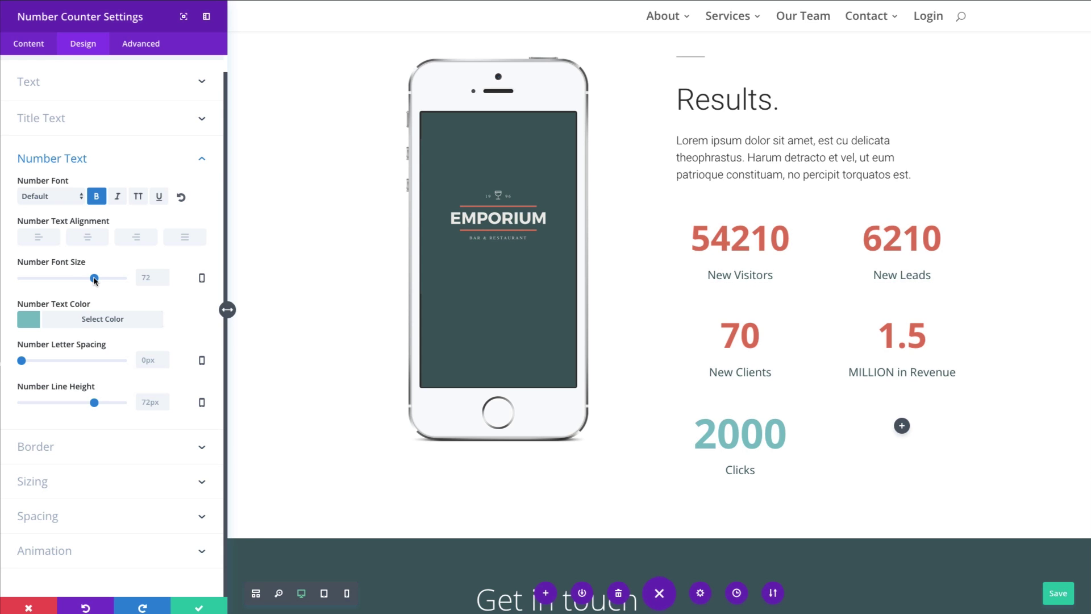
pyautogui.moveTo(94, 280); pyautogui.dragTo(83, 281)
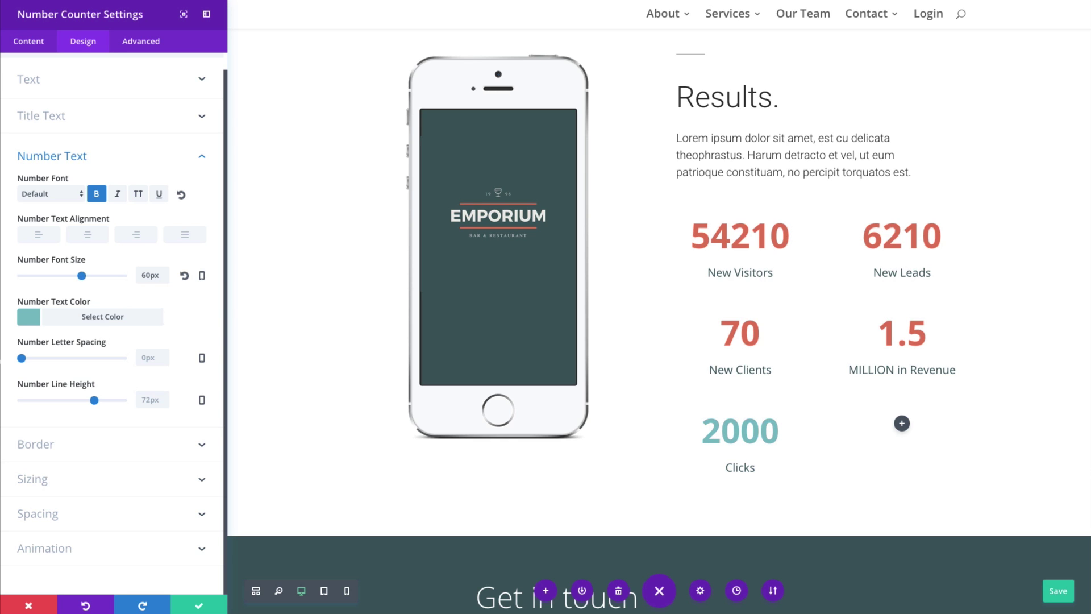
# Save the page and set the Clicks counter's number text color to the coral red used by the other counters.
pyautogui.hotkey('ctrl', 's')
pyautogui.click(77, 322)
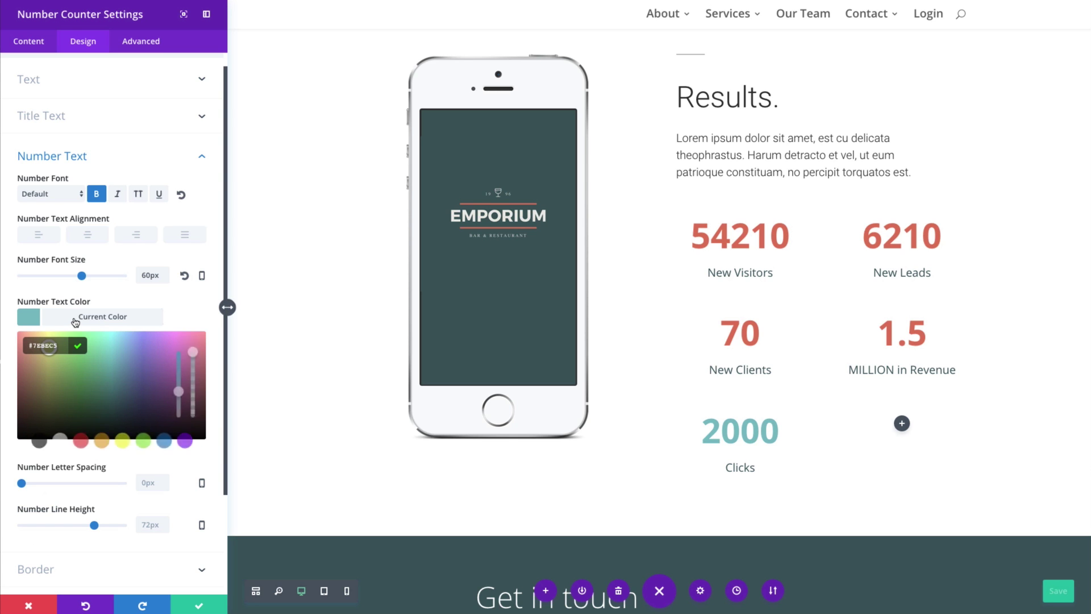
pyautogui.press('super+v')
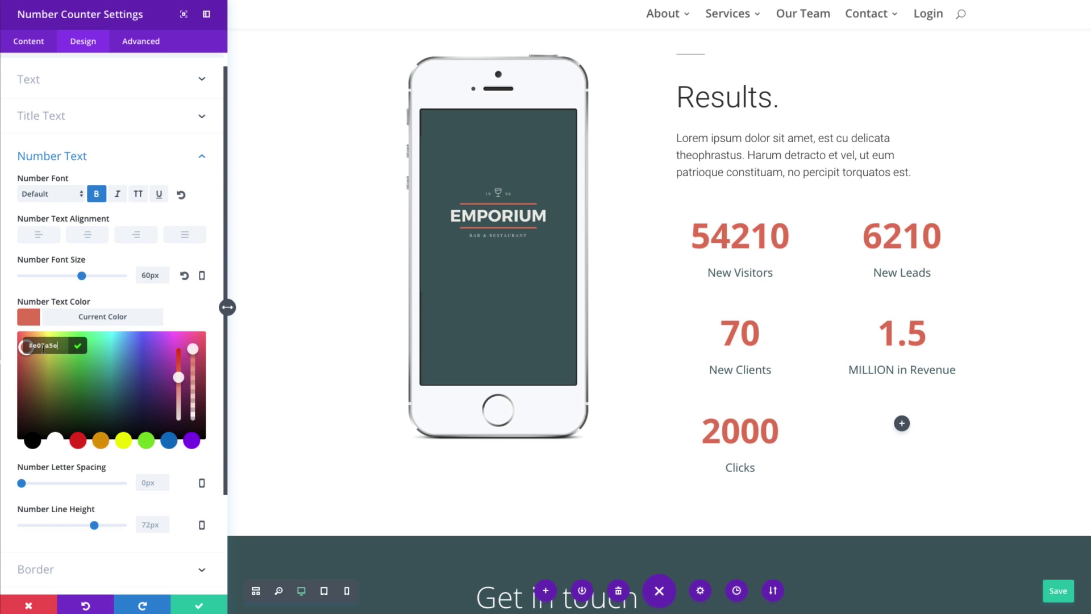
pyautogui.click(197, 307)
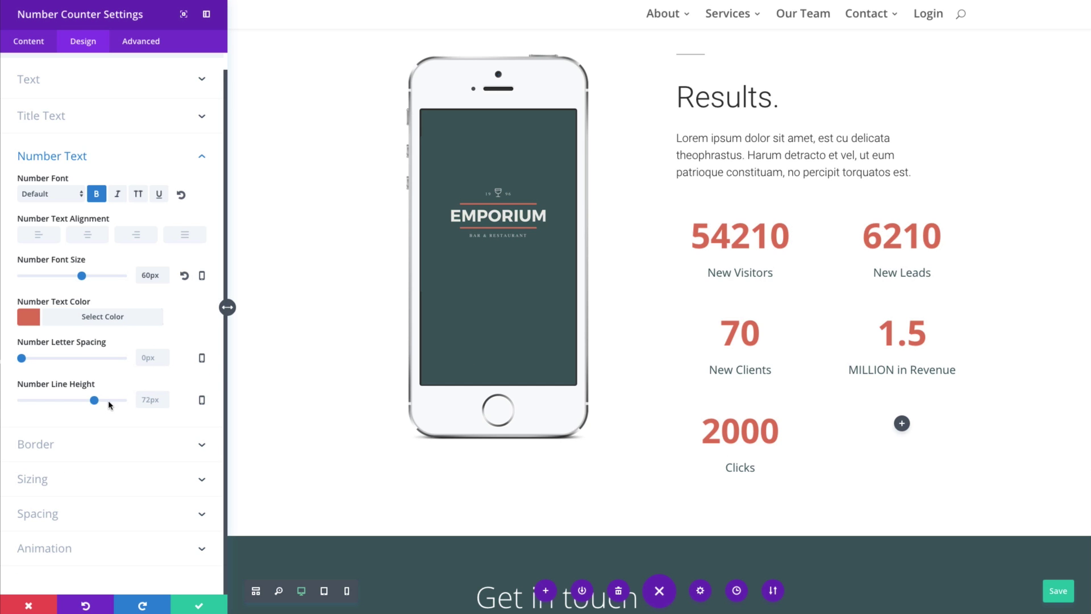
# Check the Clicks counter's border, sizing and spacing options, and apply the module's settings.
pyautogui.scroll(1, 120, 422)
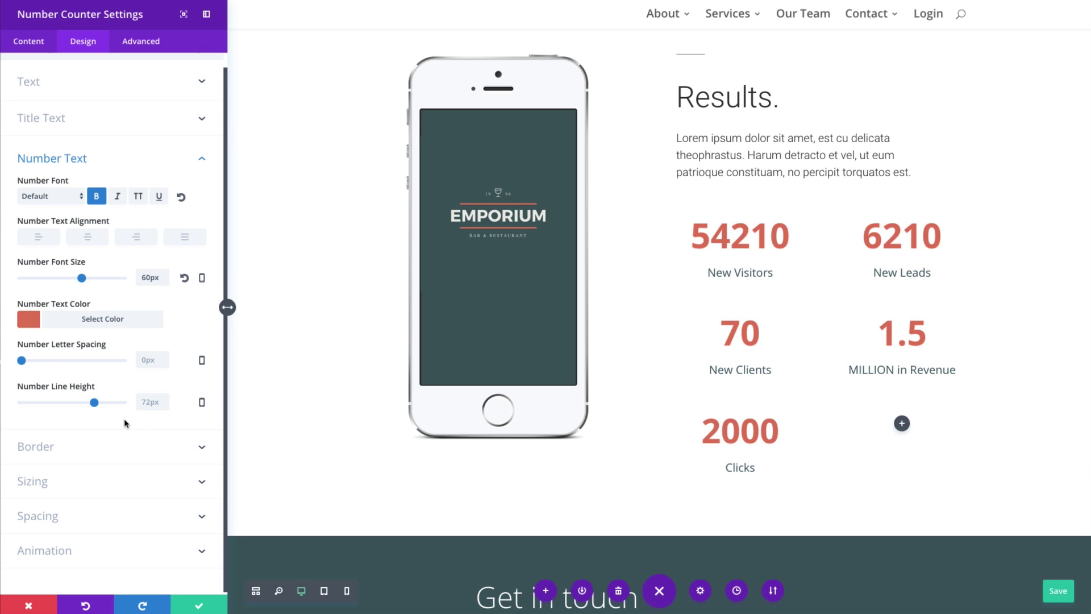
pyautogui.click(82, 450)
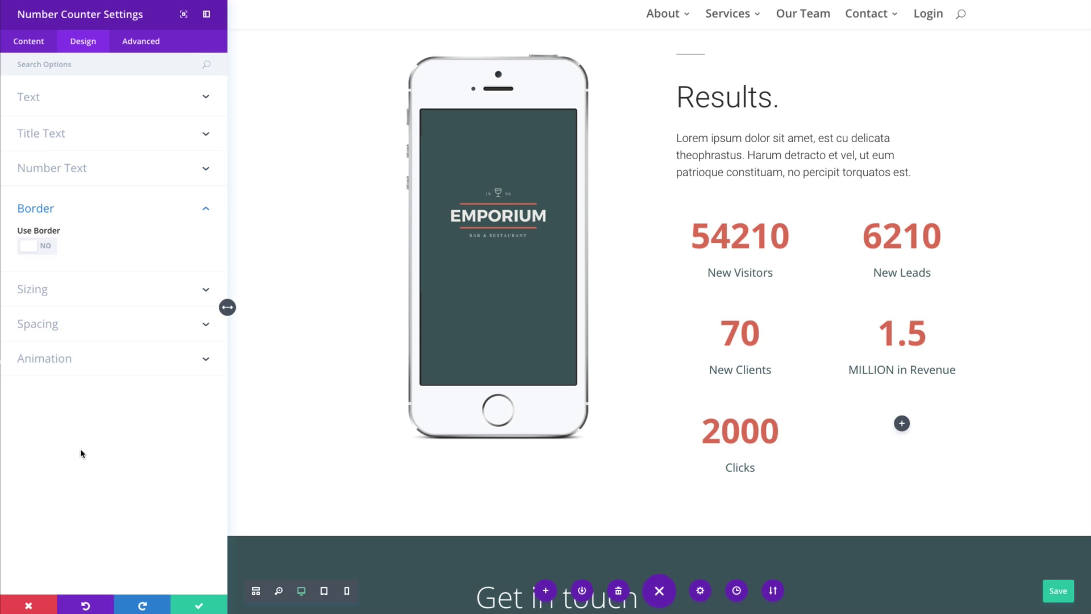
pyautogui.click(103, 304)
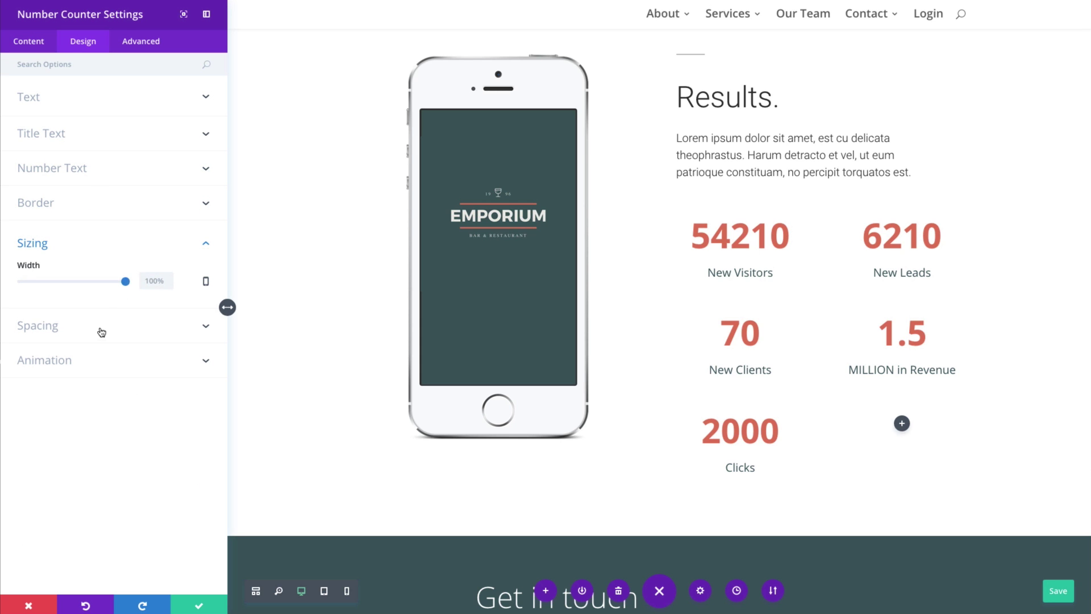
pyautogui.click(104, 326)
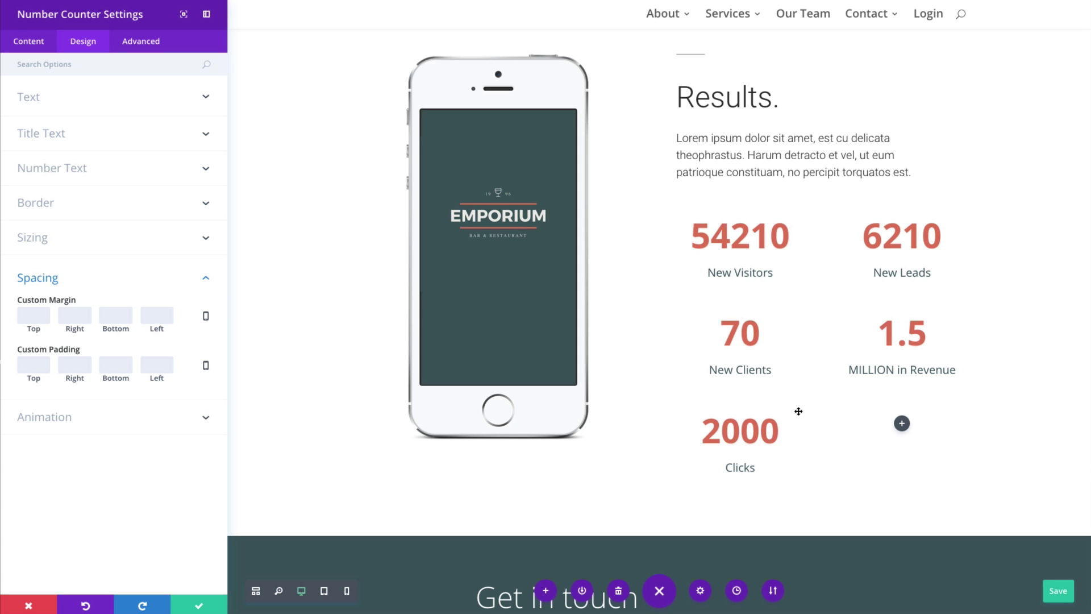
pyautogui.scroll(-1, 421, 462)
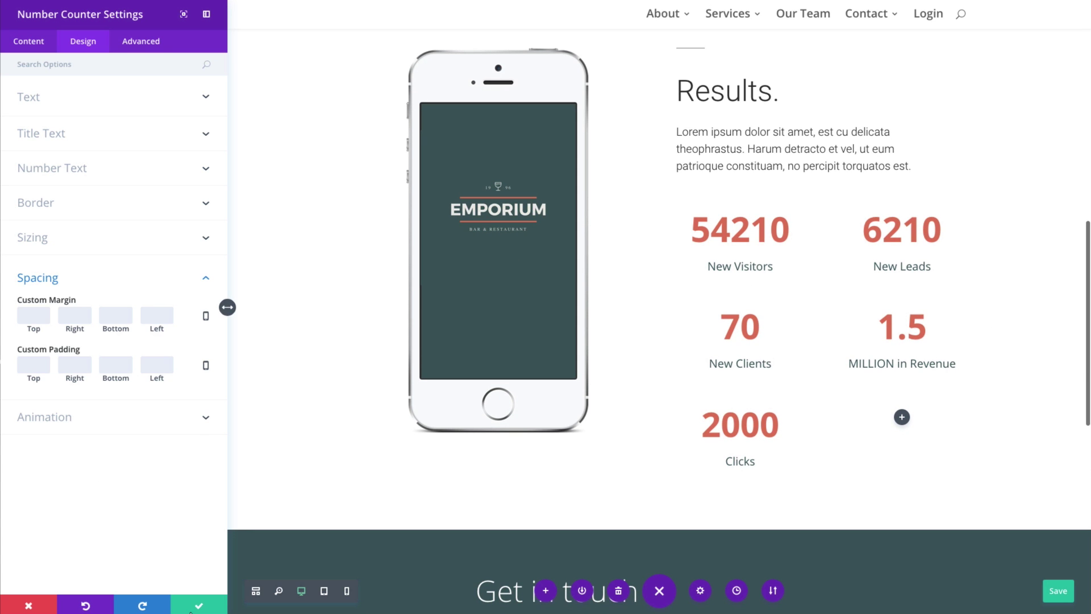
pyautogui.click(198, 607)
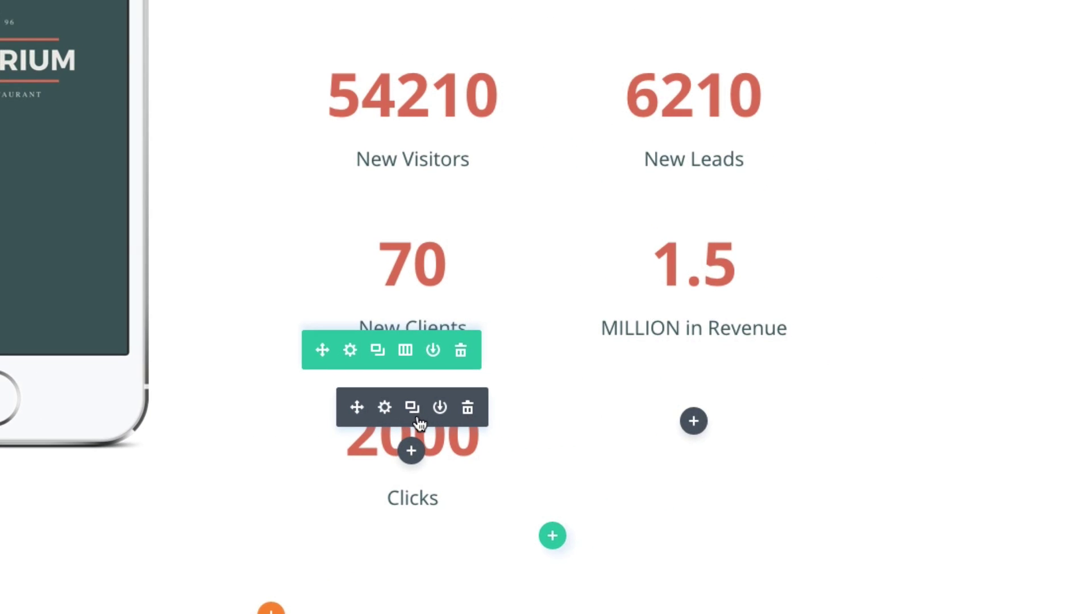
# Copy the Clicks counter module and paste it into the empty second column beside it.
pyautogui.rightClick(601, 416)
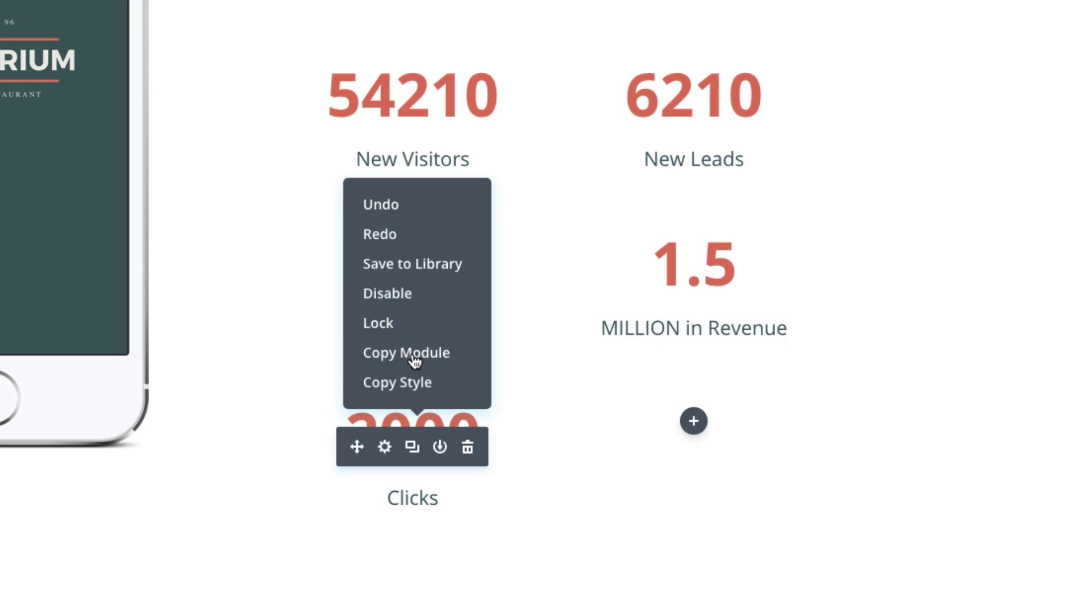
pyautogui.click(414, 352)
pyautogui.rightClick(694, 420)
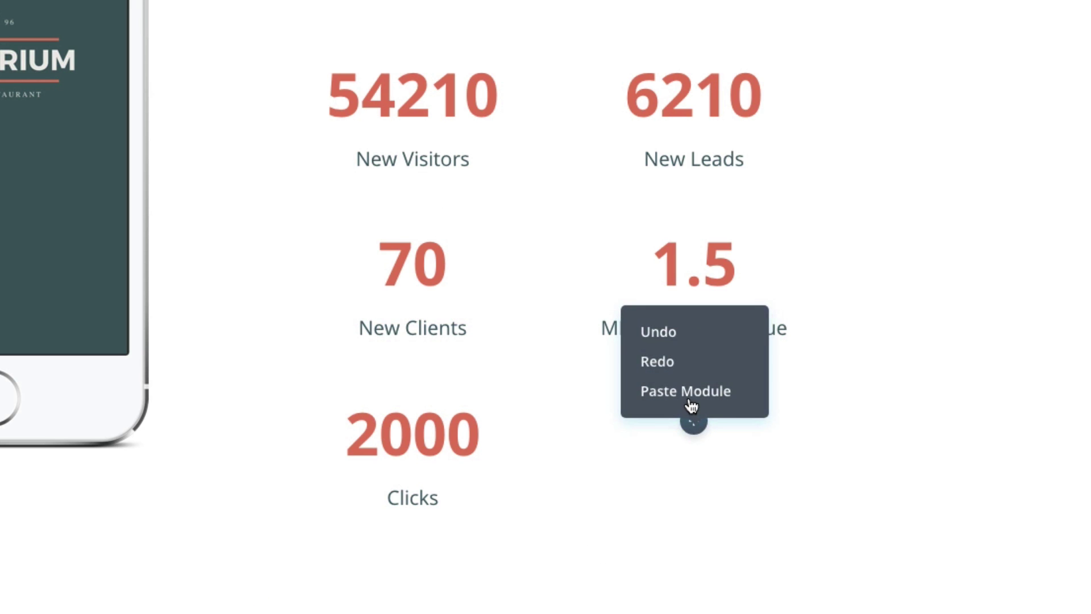
pyautogui.click(692, 400)
# Retitle the pasted counter in the second column as "Coversions" directly on the page.
pyautogui.doubleClick(702, 497)
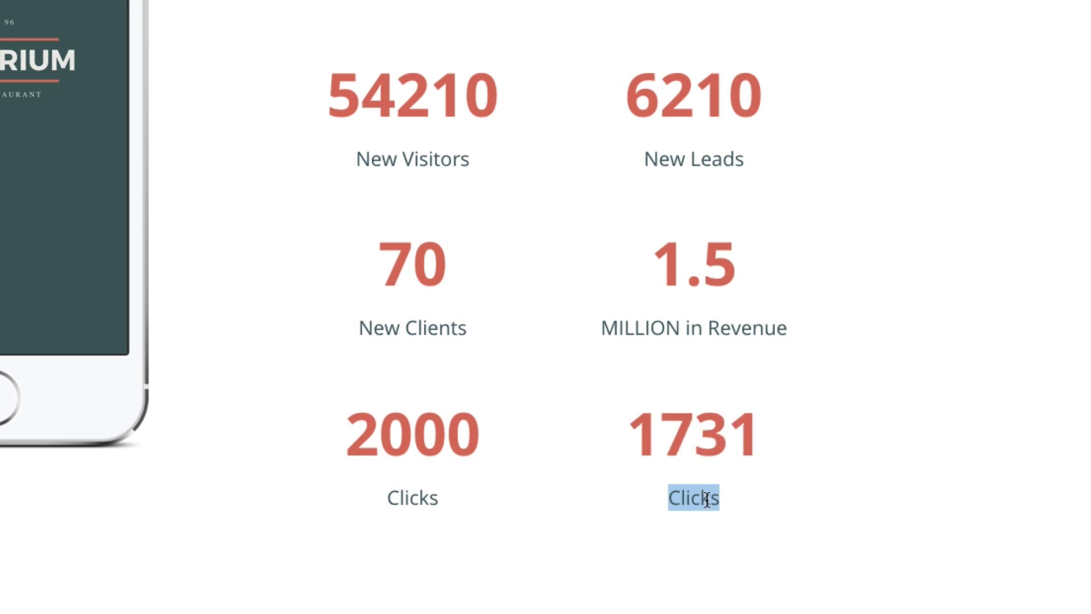
pyautogui.click(699, 500)
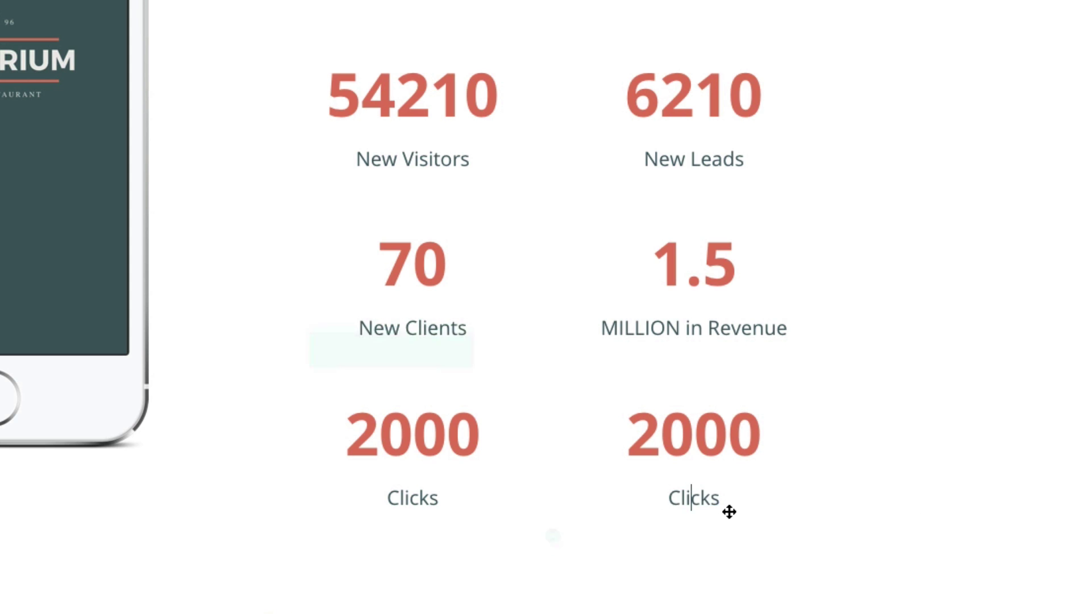
pyautogui.doubleClick(705, 503)
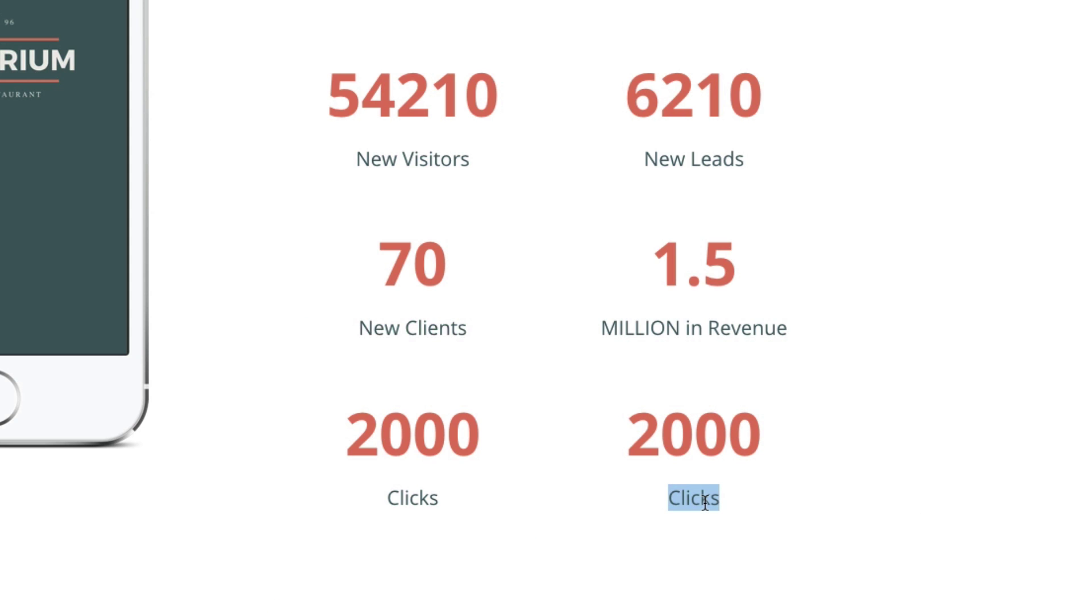
pyautogui.write('Coversio')
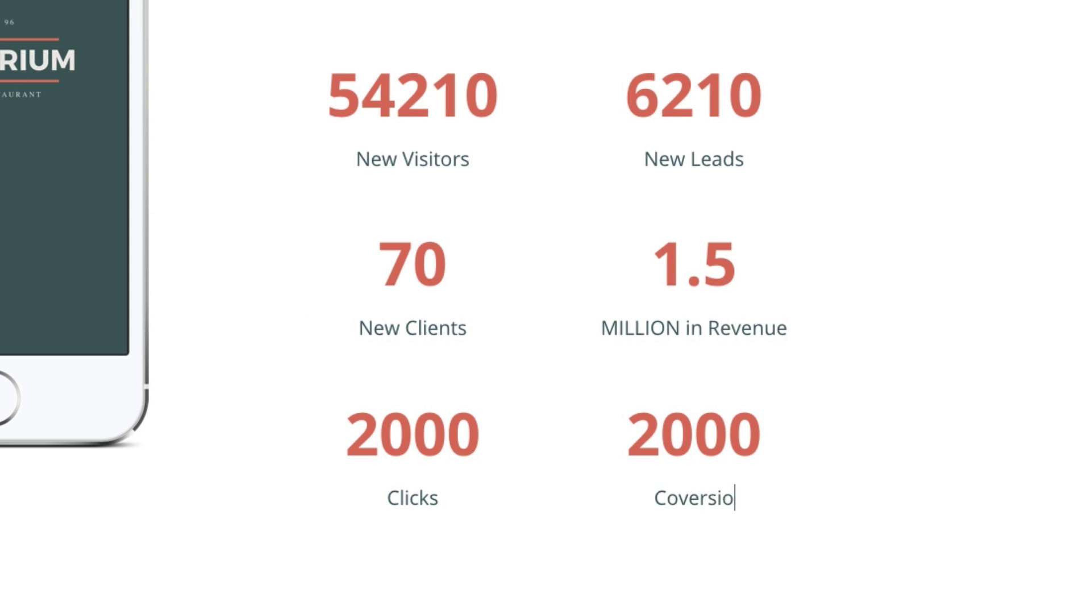
pyautogui.write('ns')
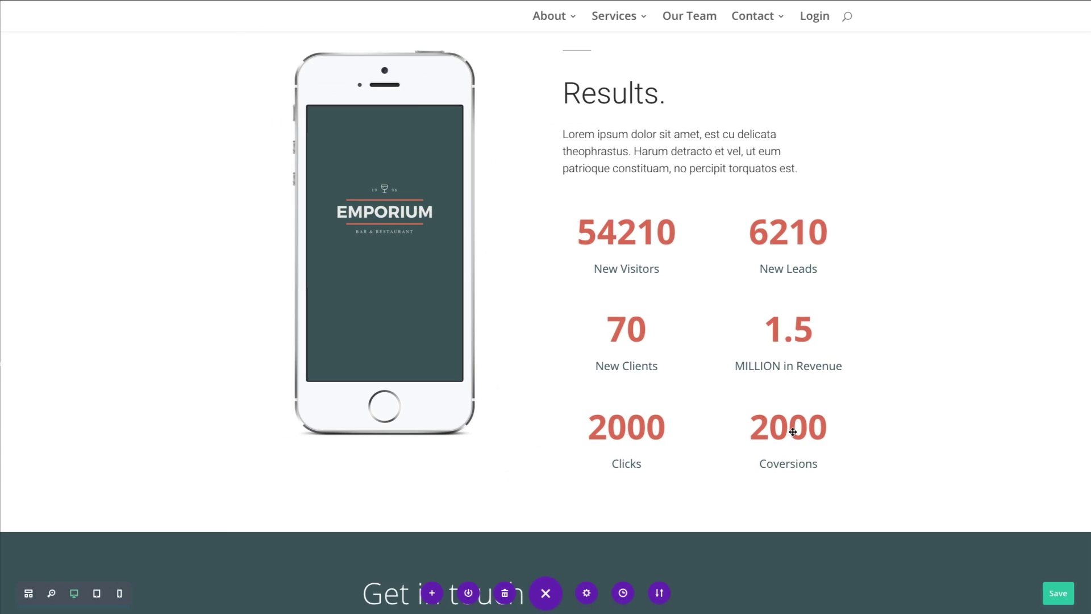
# Set the Coversions counter's number to 5000 and apply the module's settings.
pyautogui.click(793, 430)
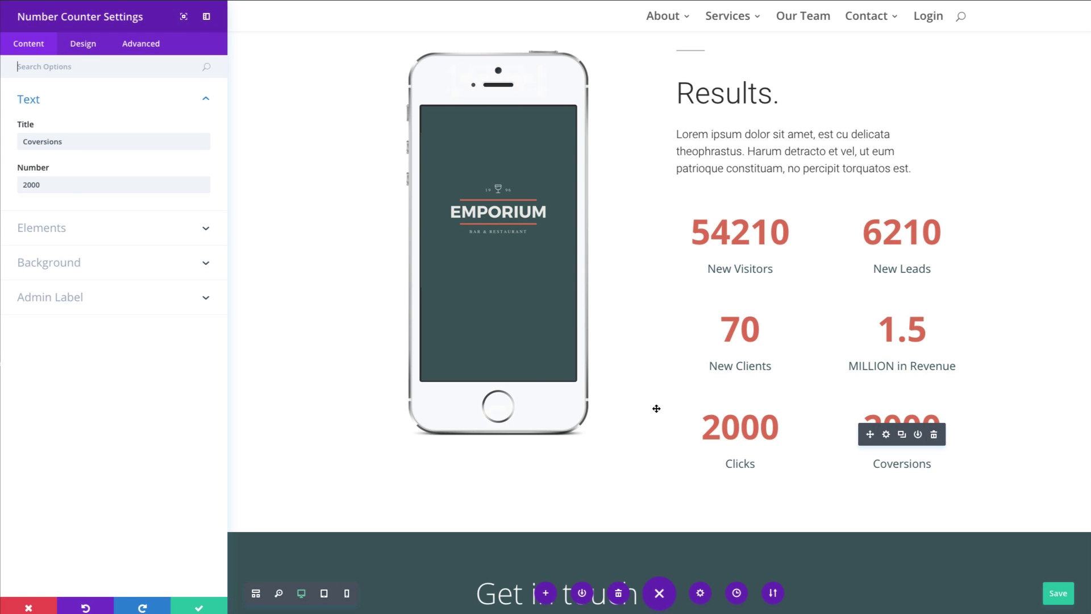
pyautogui.click(27, 185)
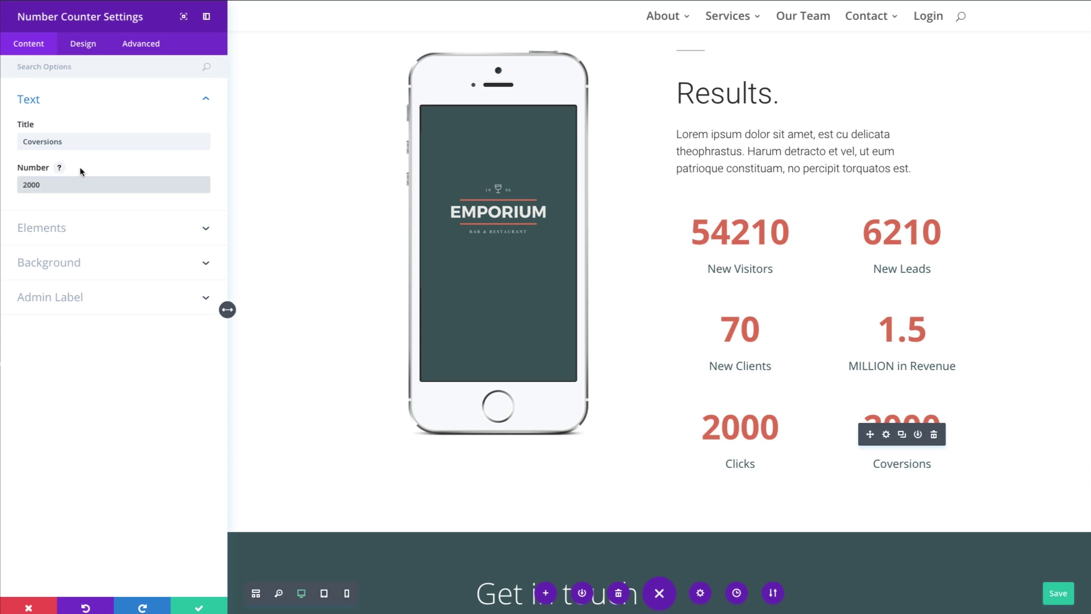
pyautogui.press('BackSpace')
pyautogui.write('5')
pyautogui.click(198, 606)
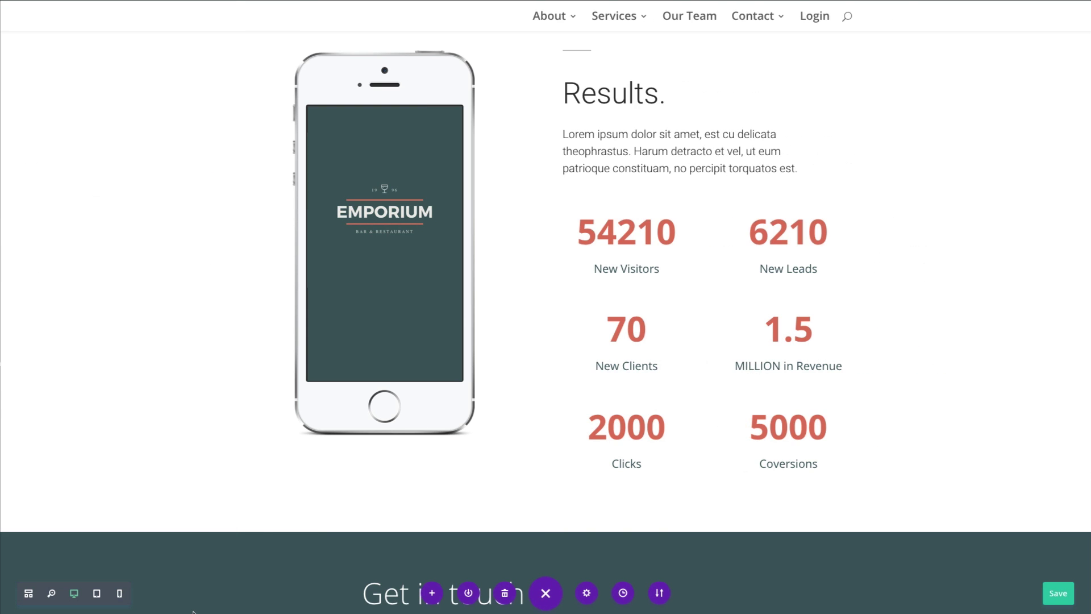
pyautogui.scroll(-1, 796, 364)
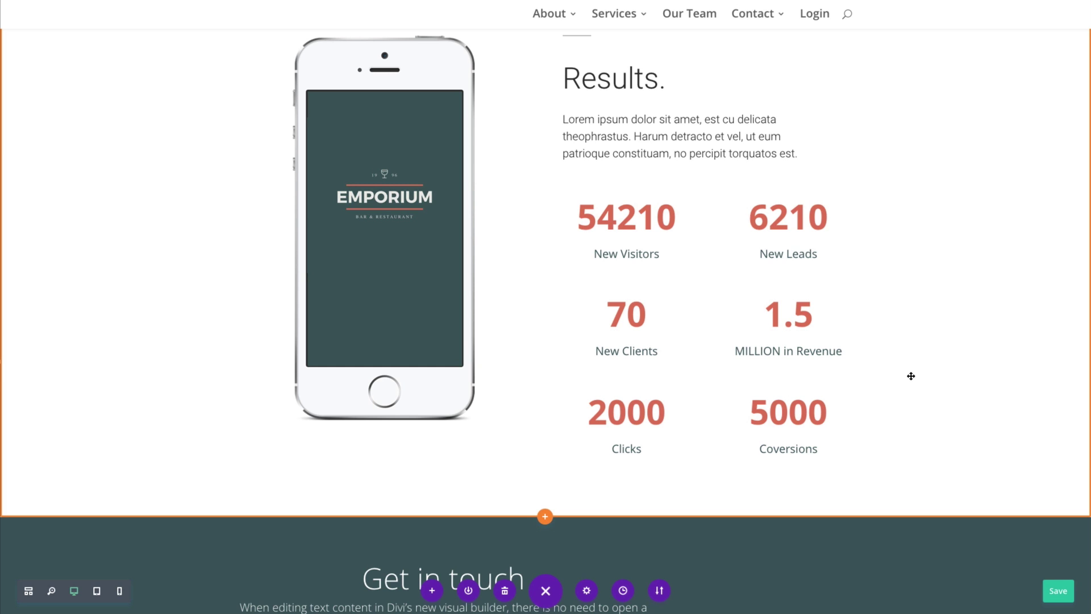